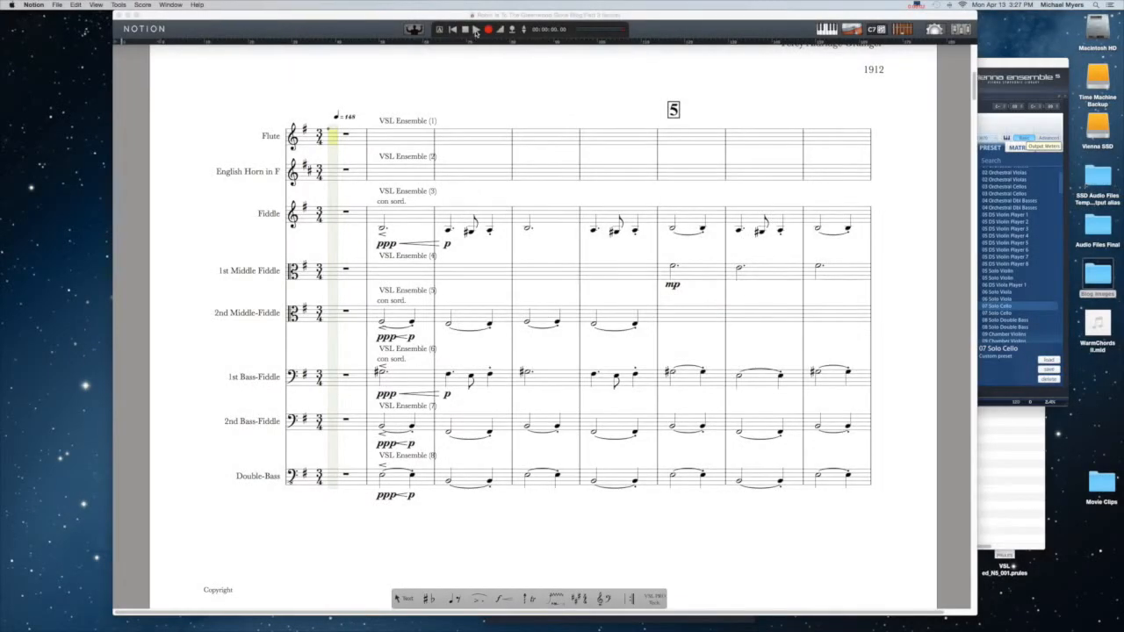
Step: Play the score from the opening and stop playback before measure 15
click(475, 30)
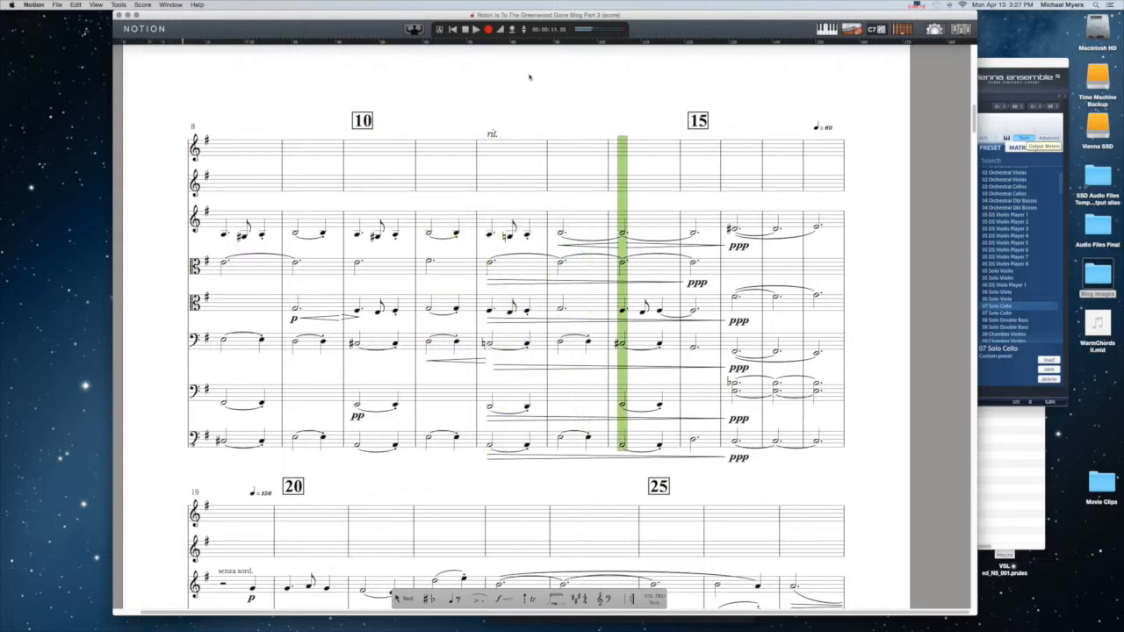
click(466, 29)
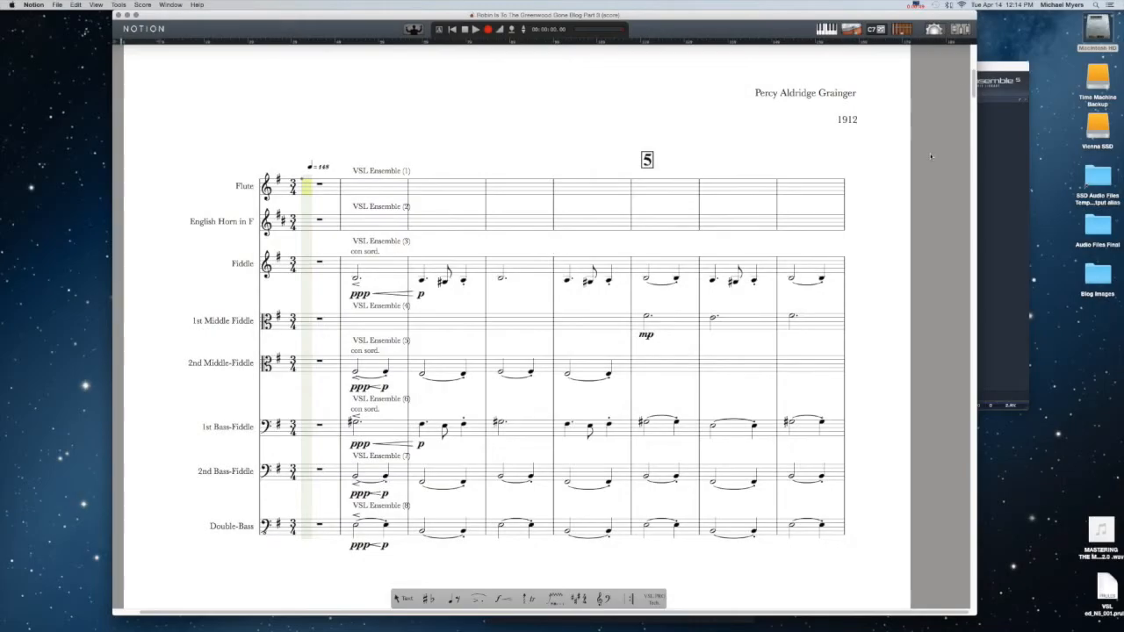
Step: Open Notion's mixer and look through the plug-ins available for the Flute channel's first insert
click(959, 29)
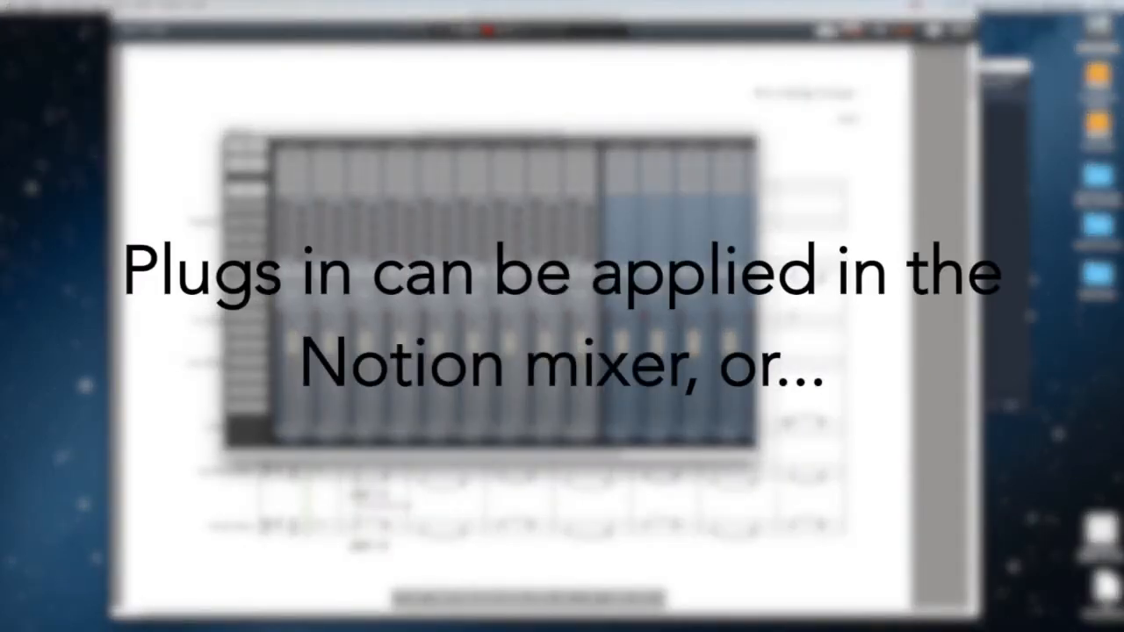
click(294, 156)
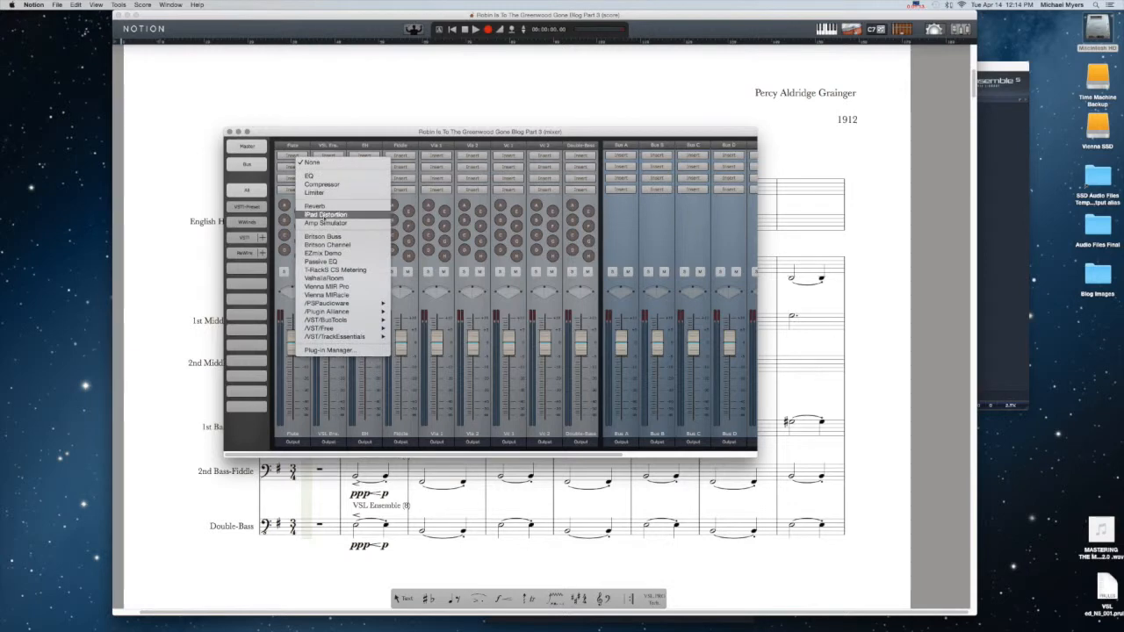
click(345, 143)
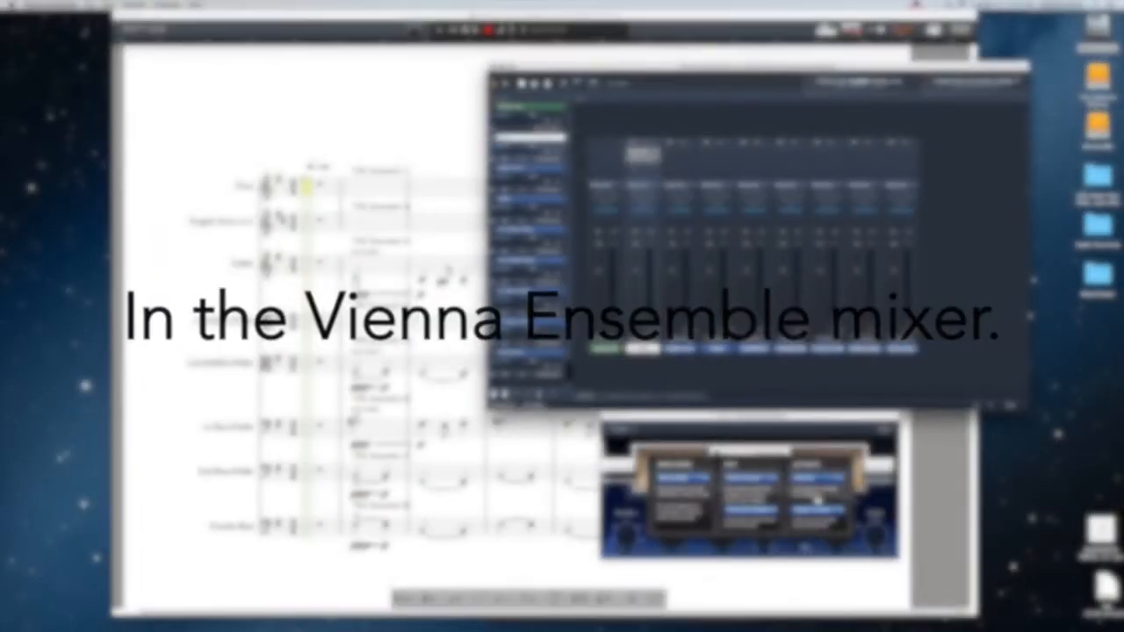
Step: Switch to Vienna Ensemble and open the Flute channel's bandpass filter and Midnight Compressor, moving the filter window clear of the mixer
click(641, 152)
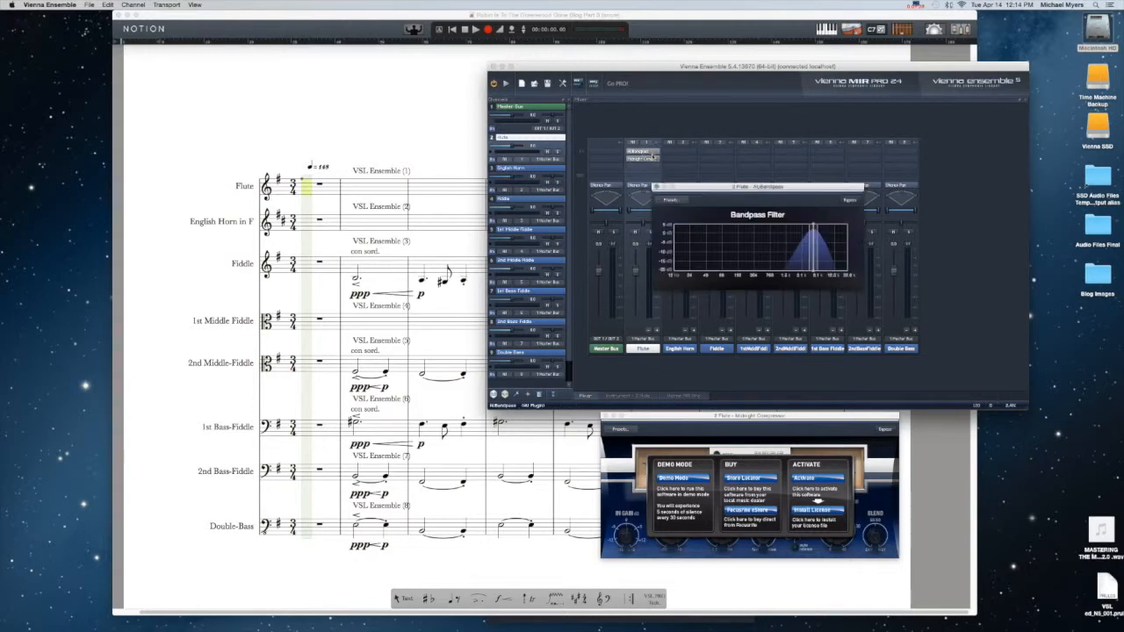
drag(665, 188, 383, 438)
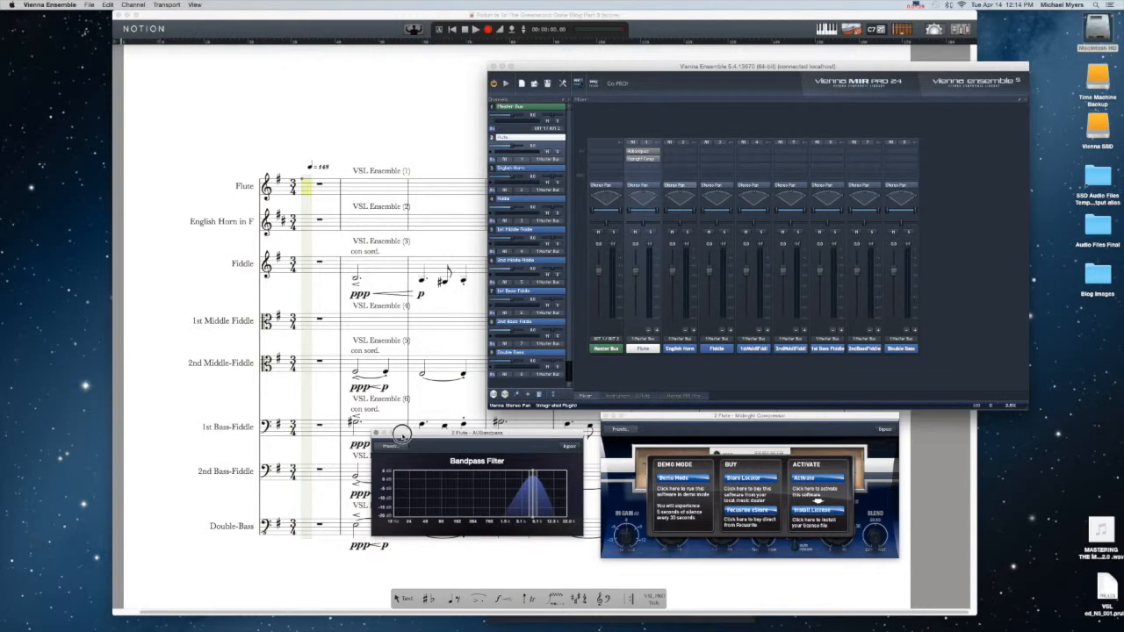
click(646, 161)
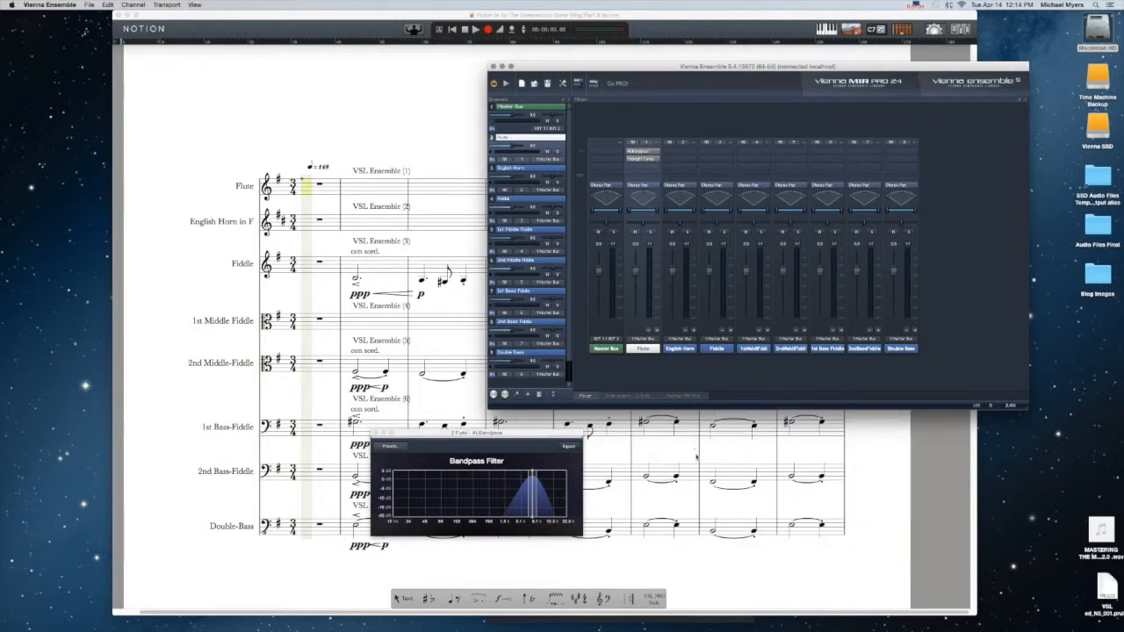
click(649, 160)
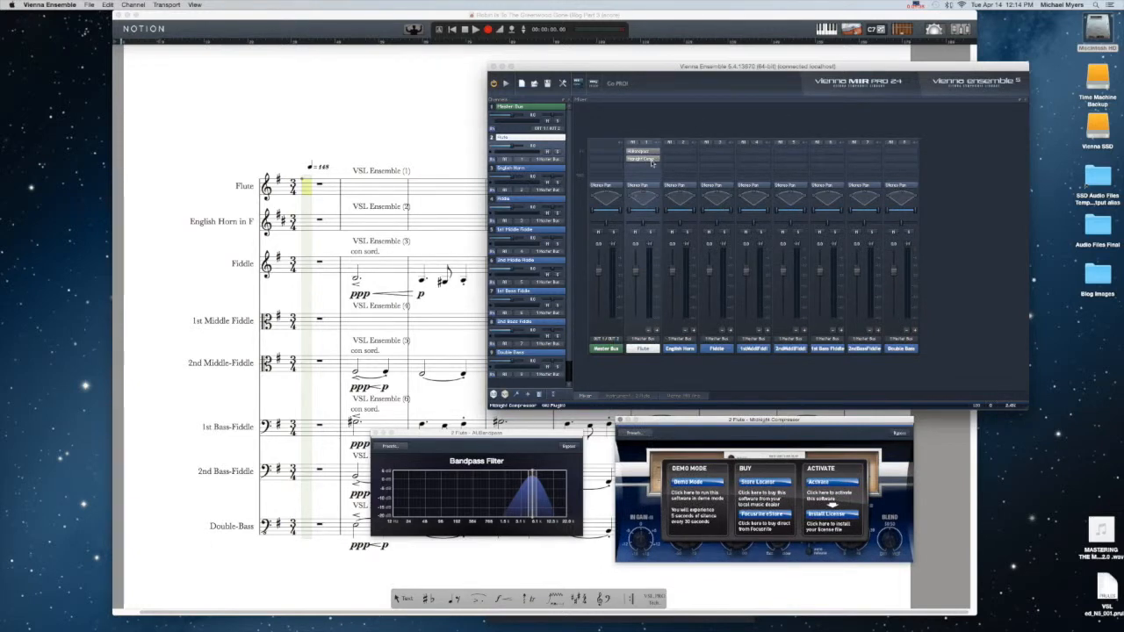
mouse_move(645, 160)
mouse_down()
mouse_move(645, 150)
mouse_move(646, 160)
mouse_up()
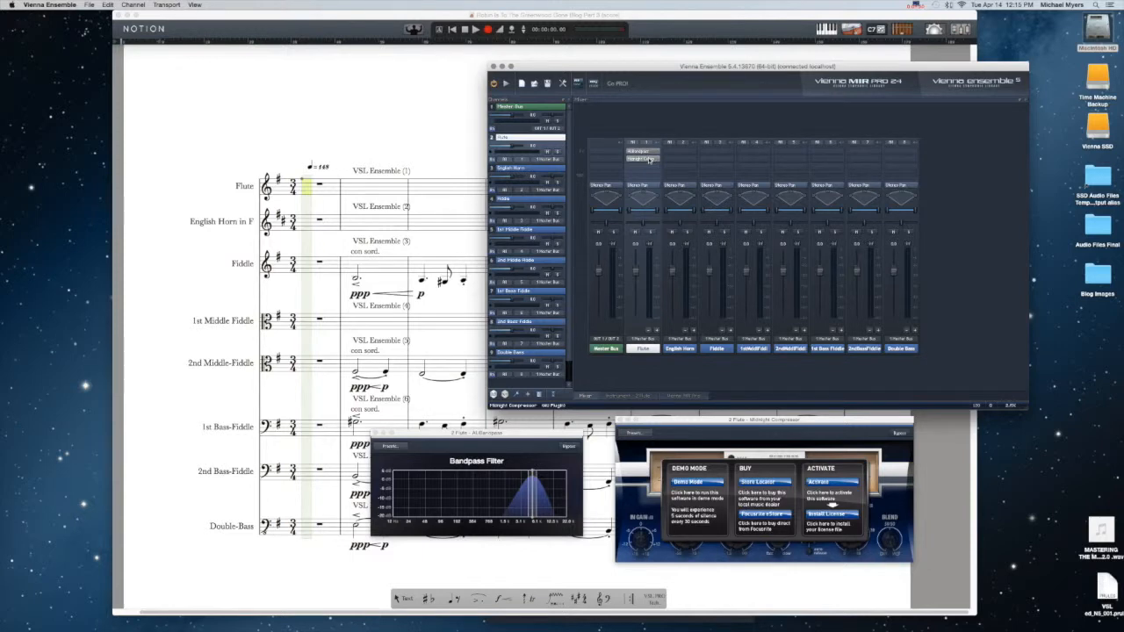
Step: Switch back to Notion, load Britson Buss in the Flute channel's first mixer insert and close the plug-in window
click(412, 135)
click(959, 29)
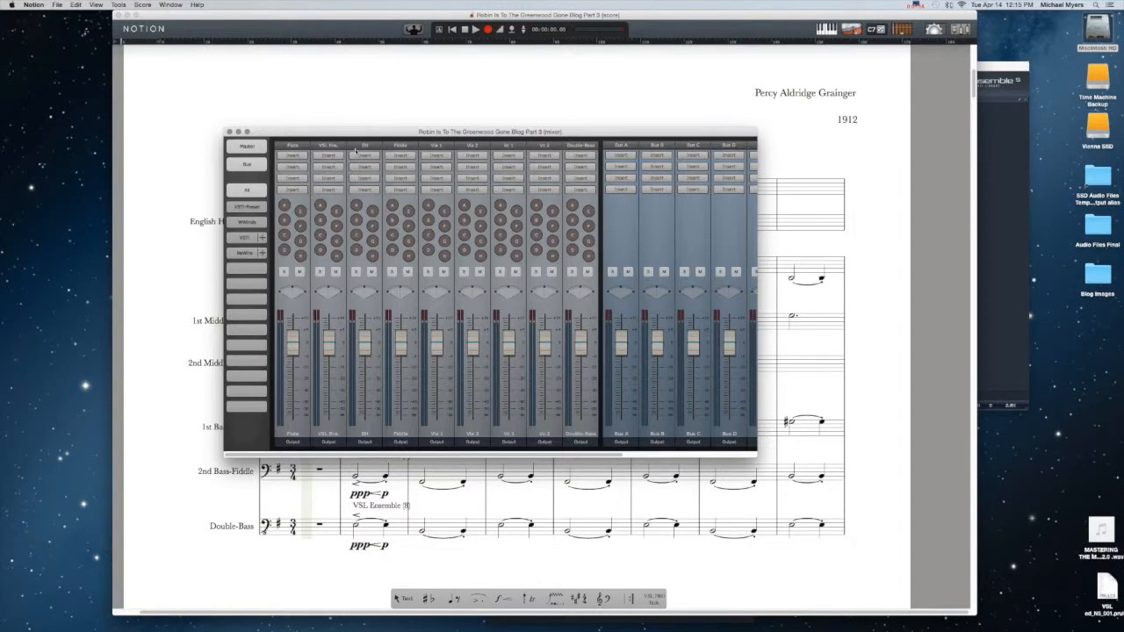
click(303, 158)
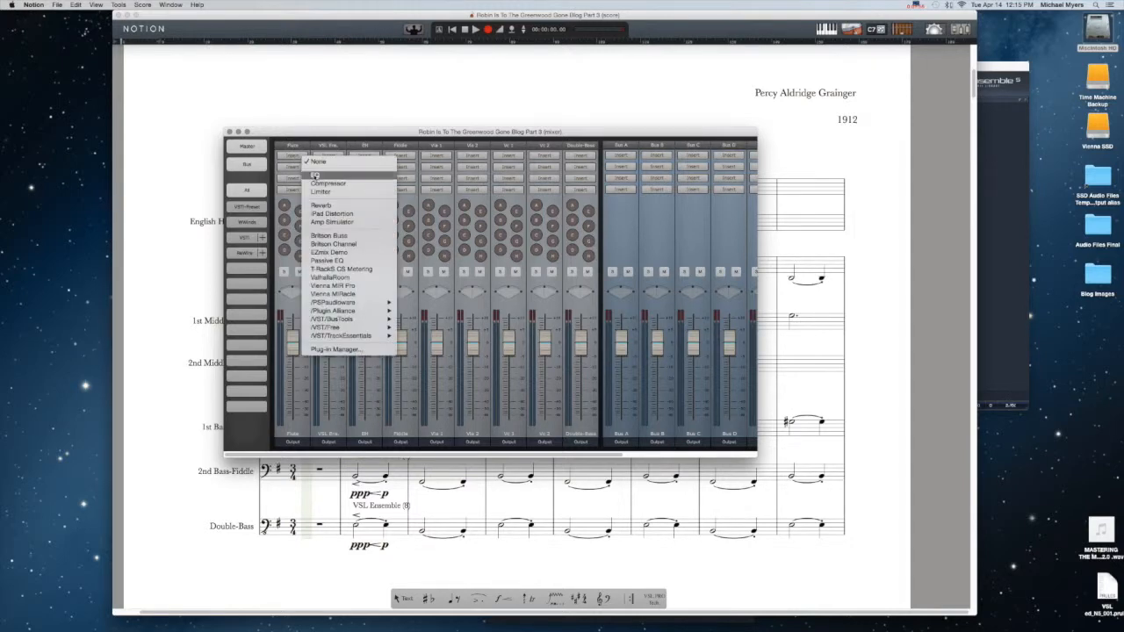
click(330, 235)
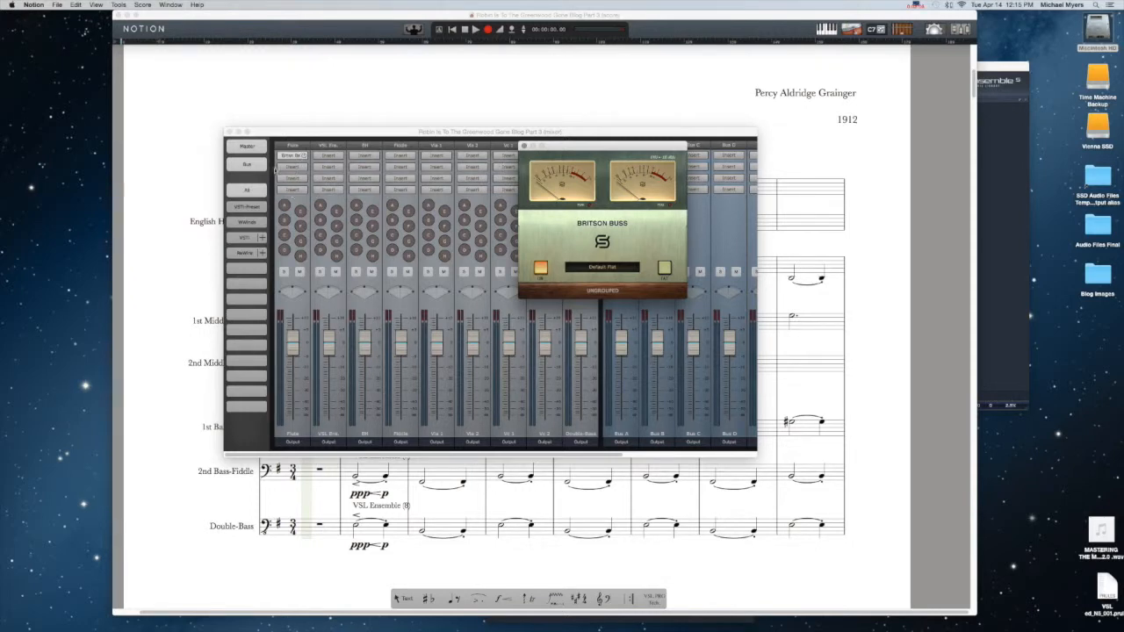
click(523, 146)
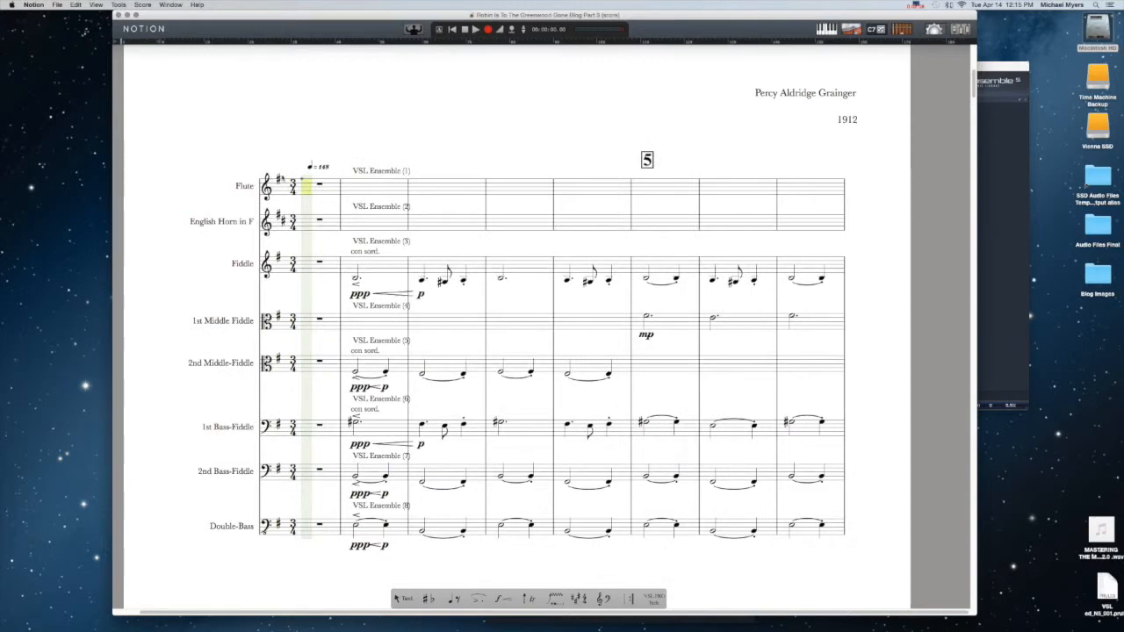
Step: Reopen Notion's mixer and examine the insert slots on the Flute, bus and Master channels
click(963, 29)
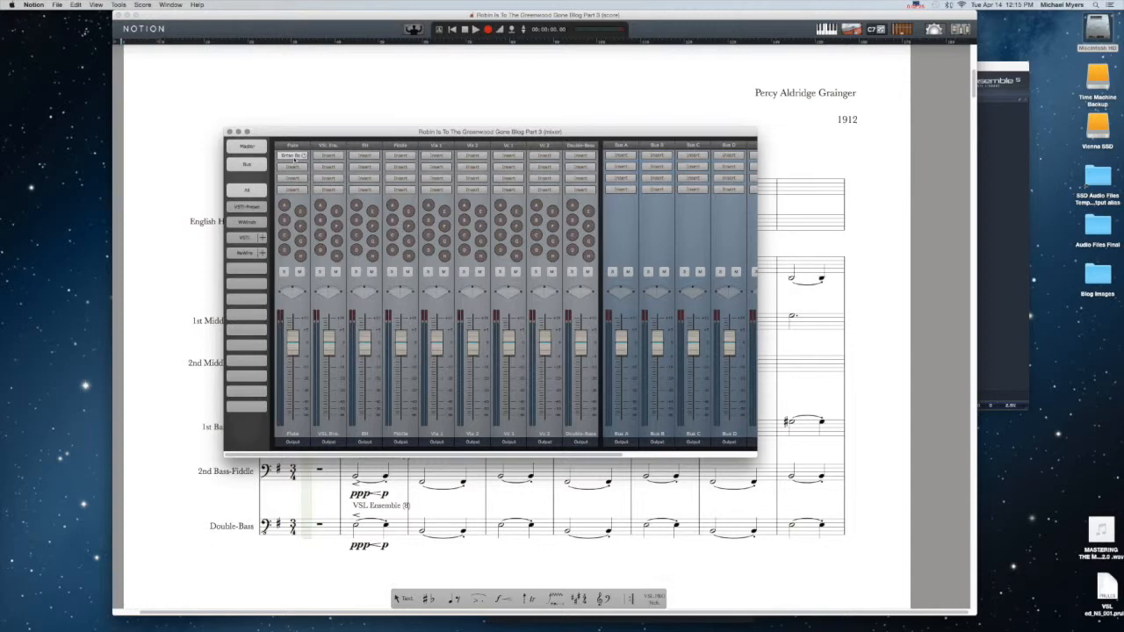
click(294, 155)
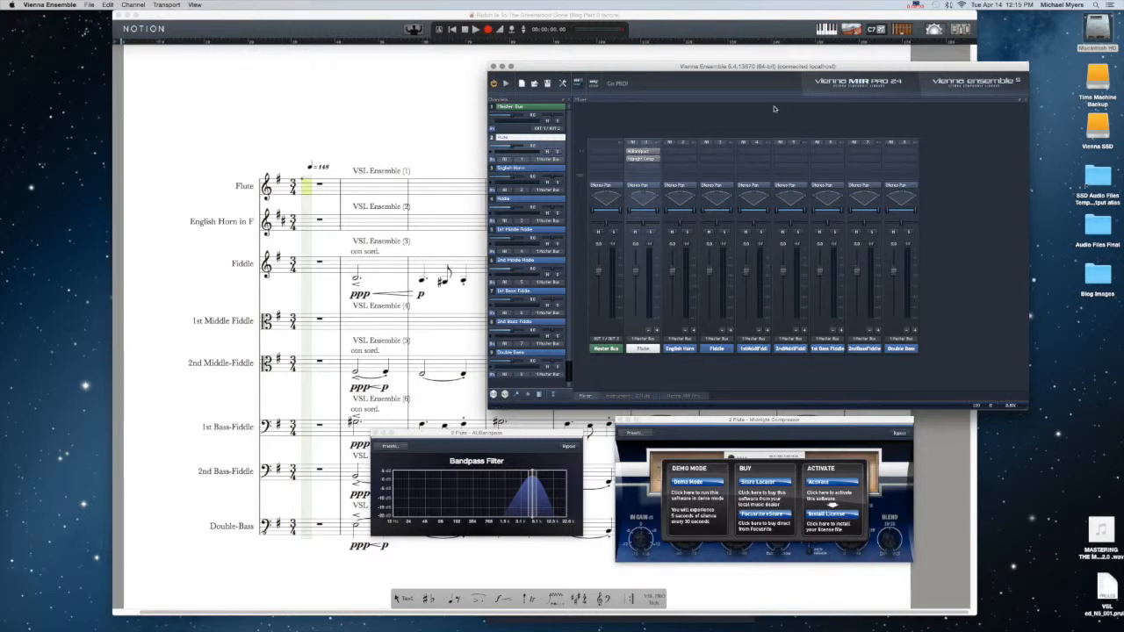
click(960, 32)
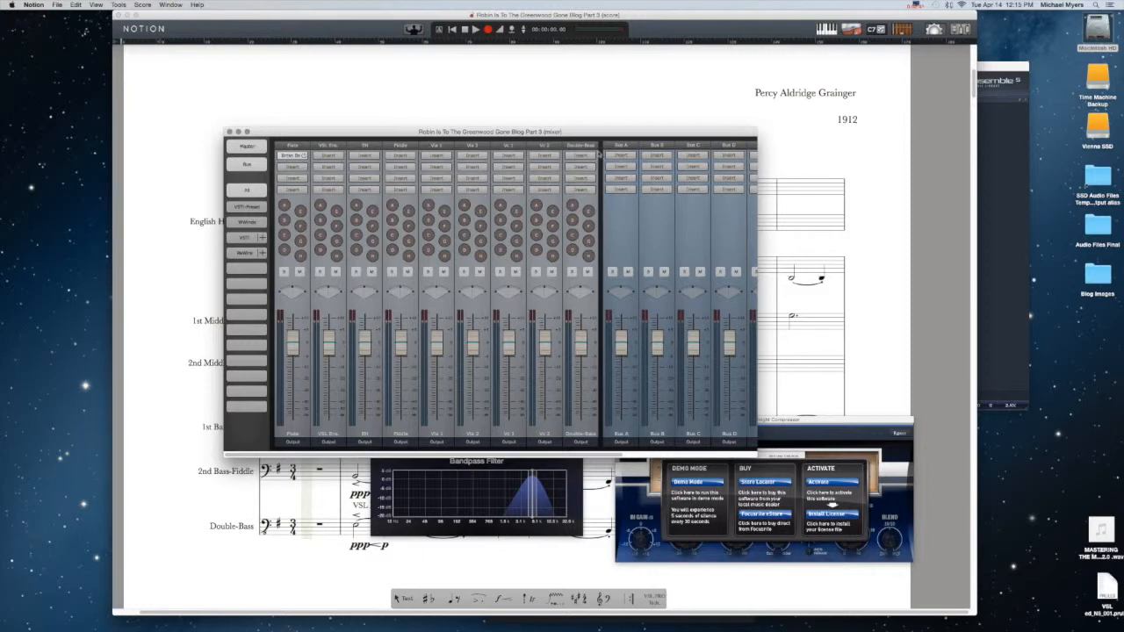
scroll(615, 156, right, 5)
scroll(600, 156, right, 3)
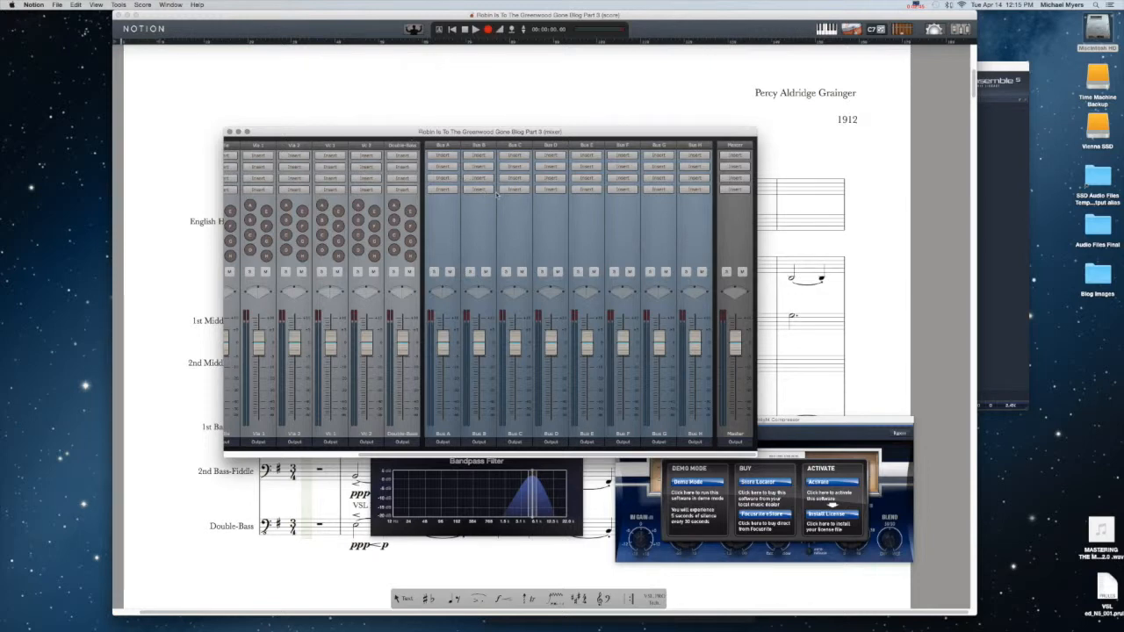
scroll(497, 195, left, 8)
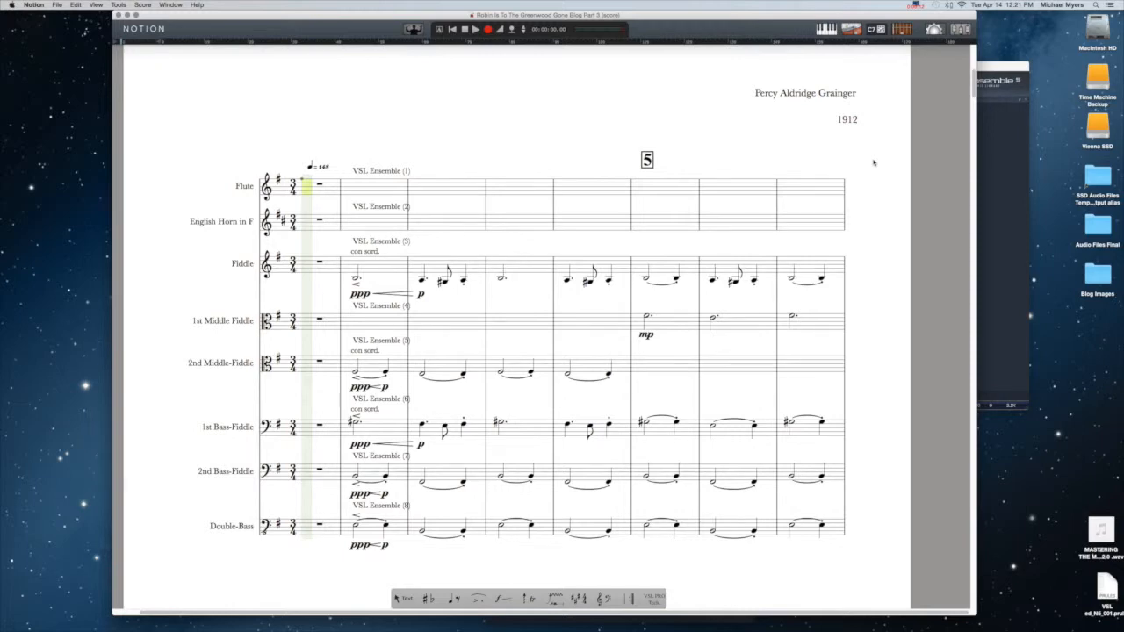
Step: Load Britson Buss in the first insert of the VSL Ensemble, Bus A and Master channels, and stack the plug-in windows beside the mixer
click(959, 33)
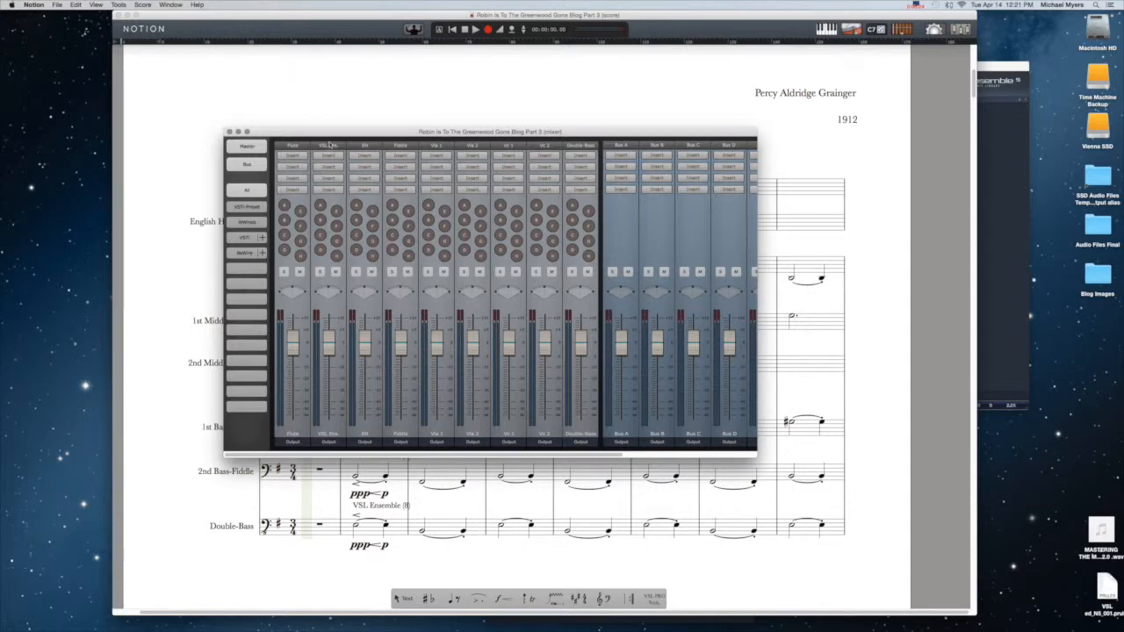
scroll(657, 159, right, 10)
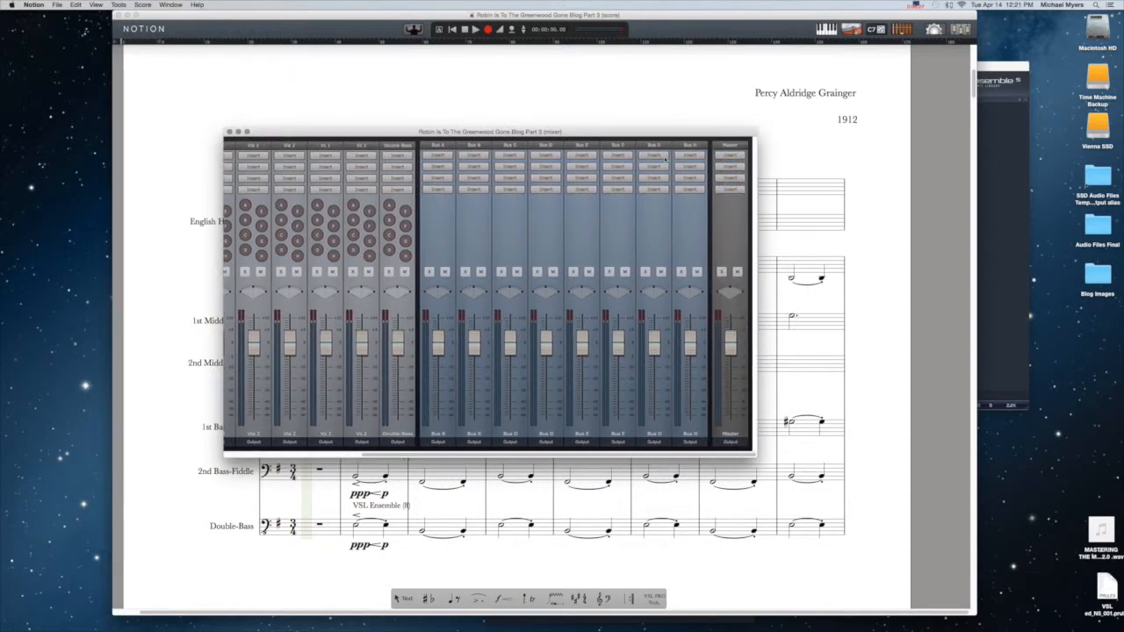
click(329, 156)
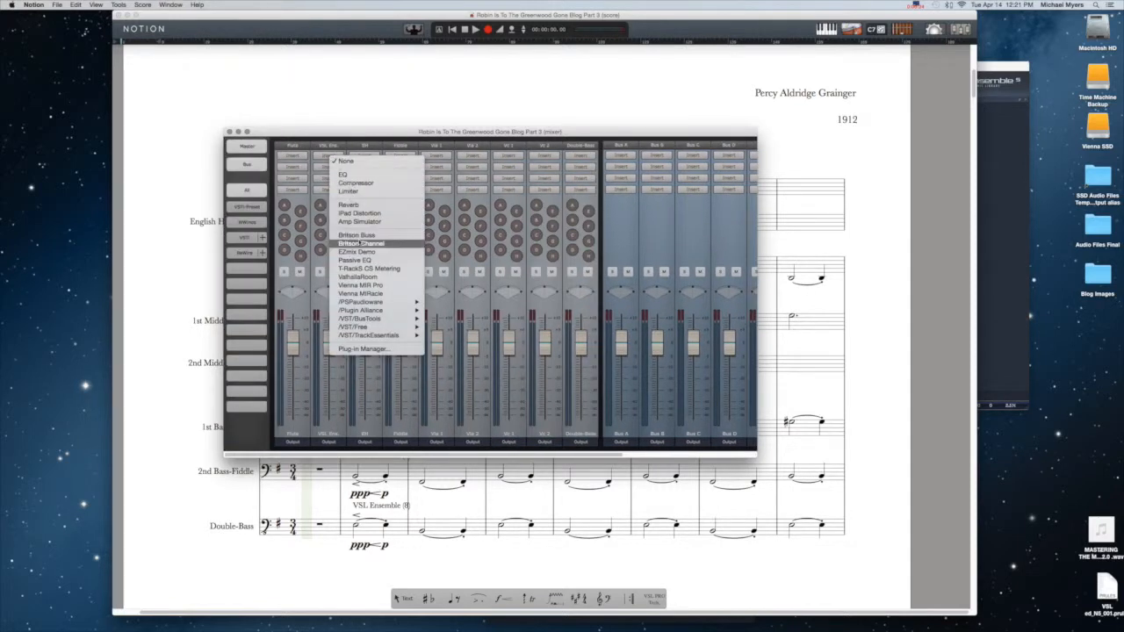
click(362, 237)
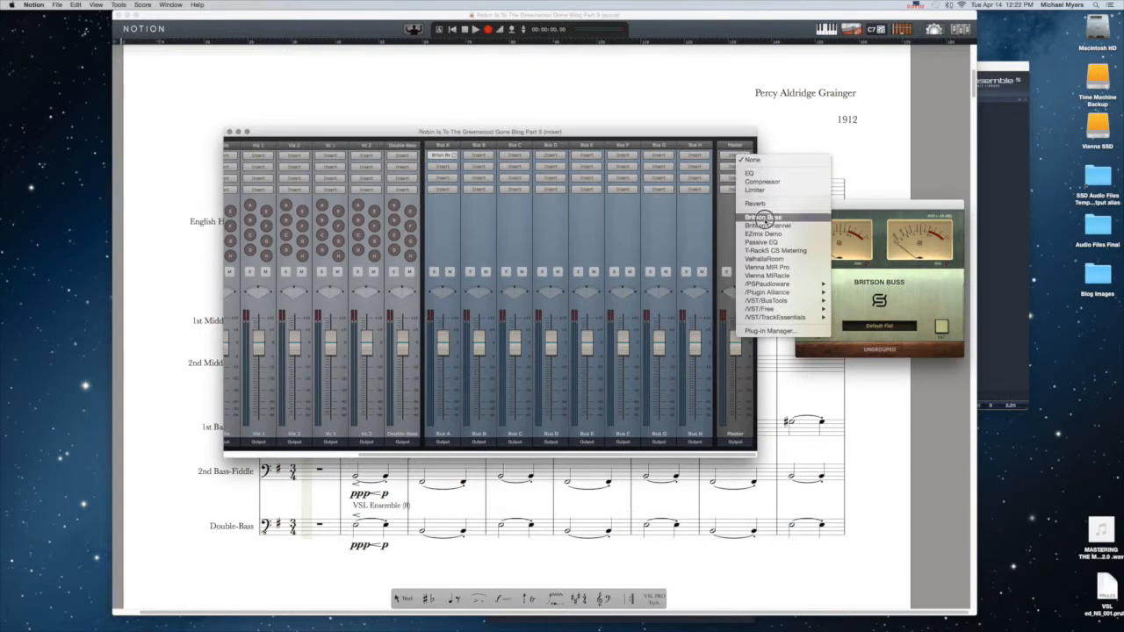
click(762, 217)
drag(571, 146, 846, 46)
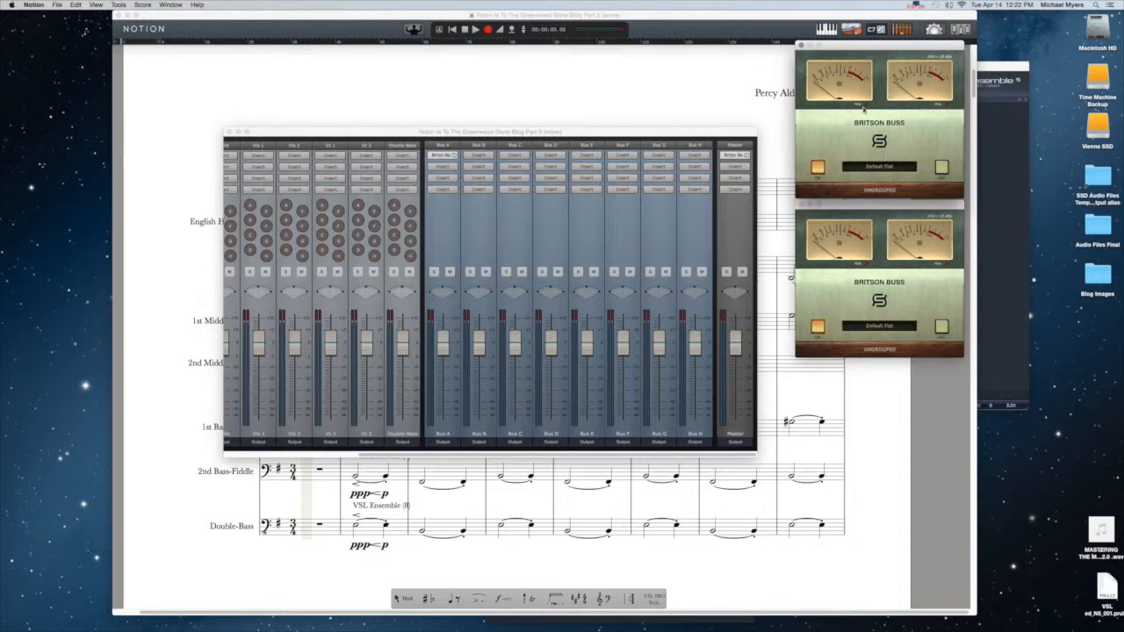
Step: Widen the mixer window until all instrument, bus and Master channels fit, and reposition it over the score
scroll(640, 220, left, 5)
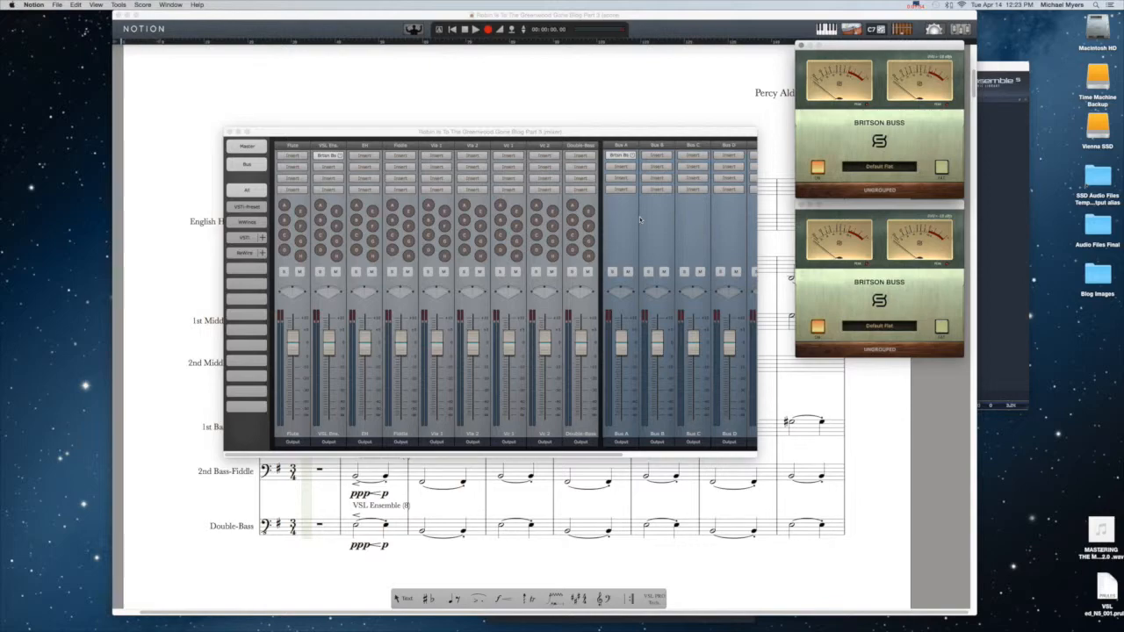
scroll(639, 216, right, 5)
scroll(650, 214, left, 5)
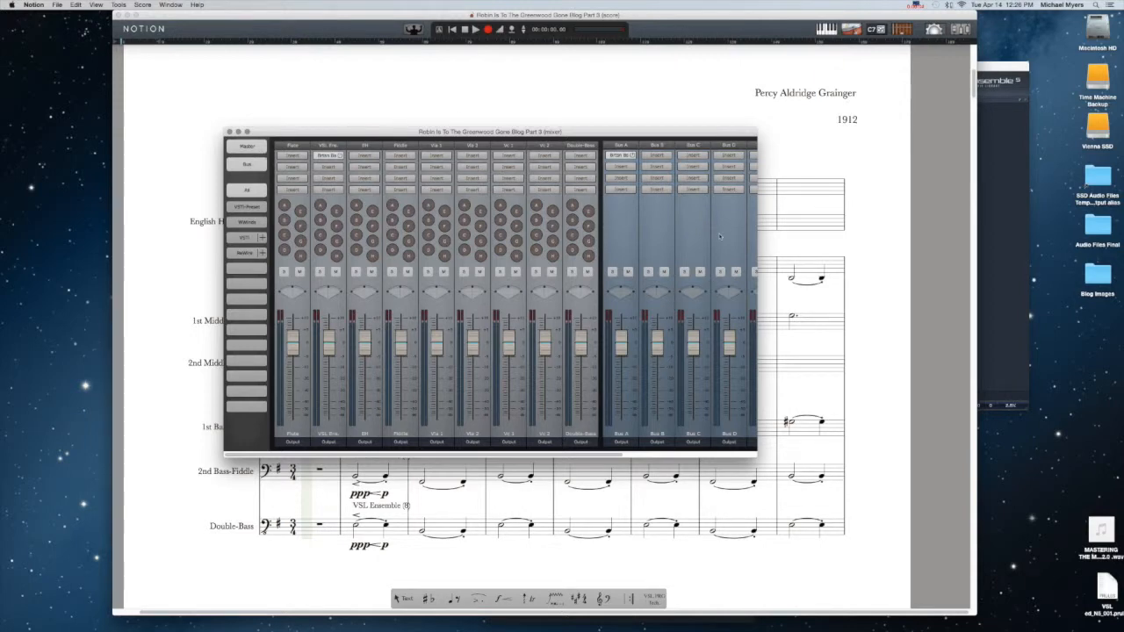
drag(757, 220, 956, 224)
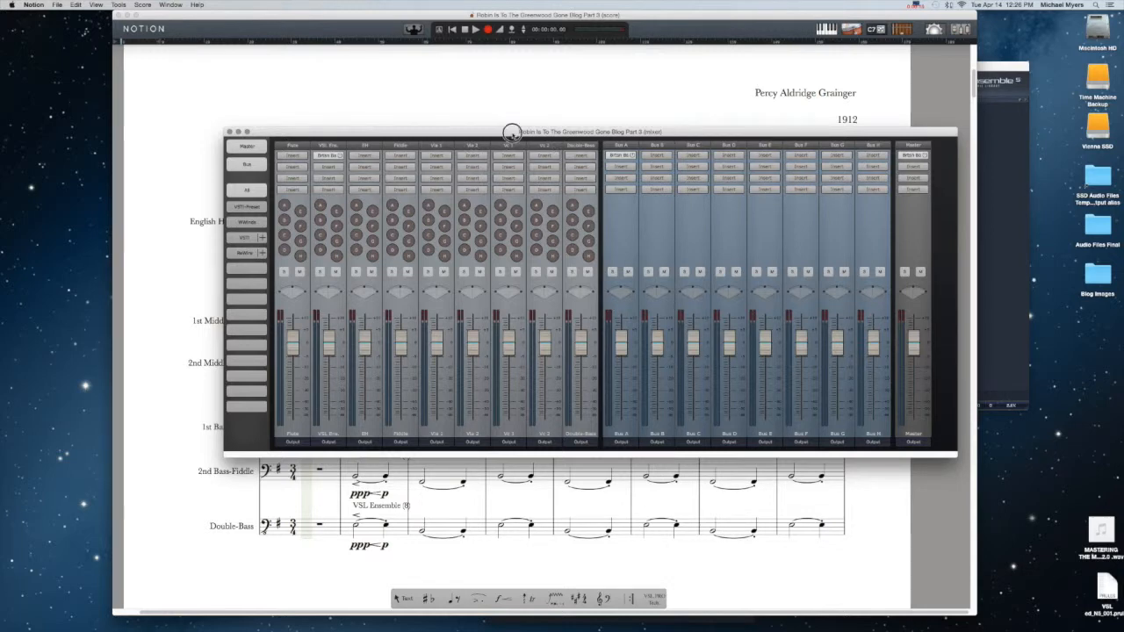
drag(515, 136, 591, 126)
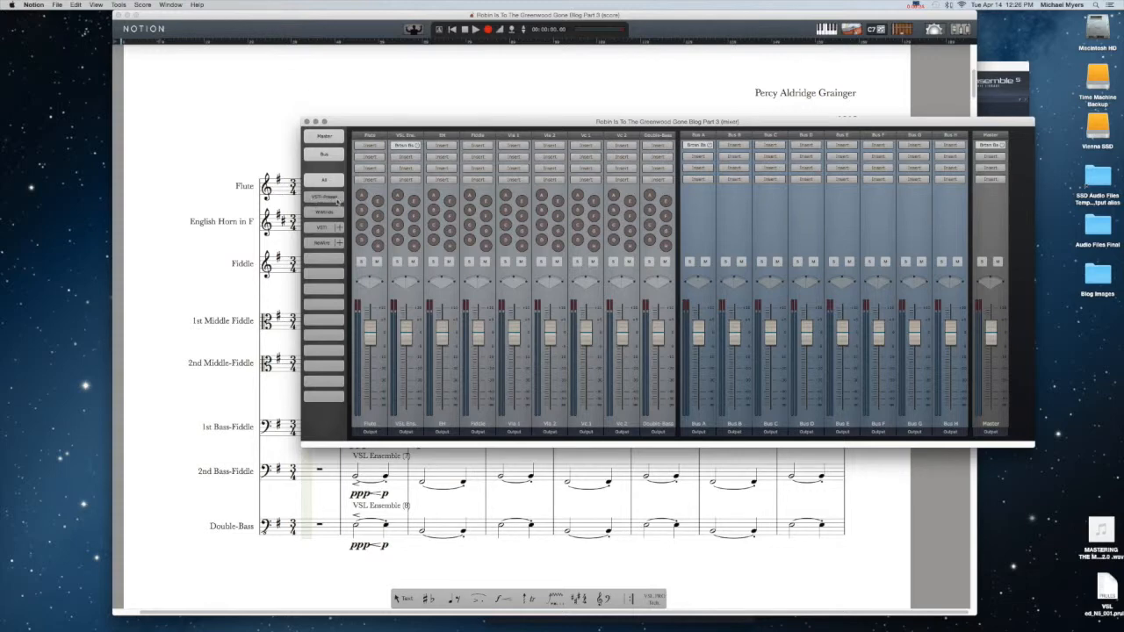
Step: Filter the mixer's instrument channels to VSTi-Preset only and narrow the window to fit the remaining strips
click(330, 198)
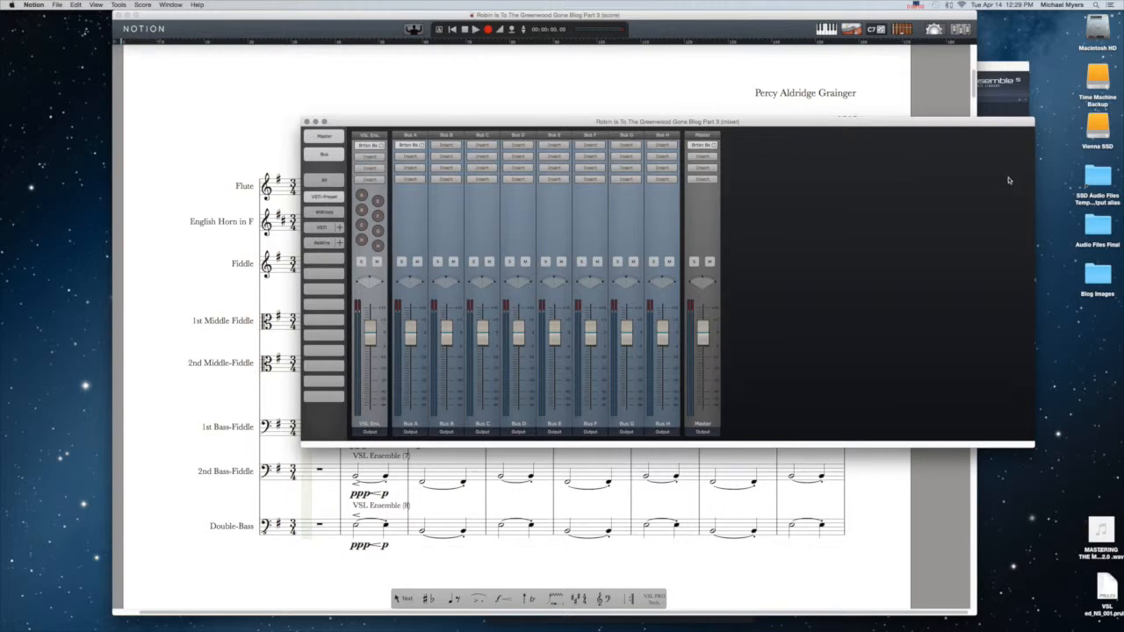
drag(1035, 173, 730, 178)
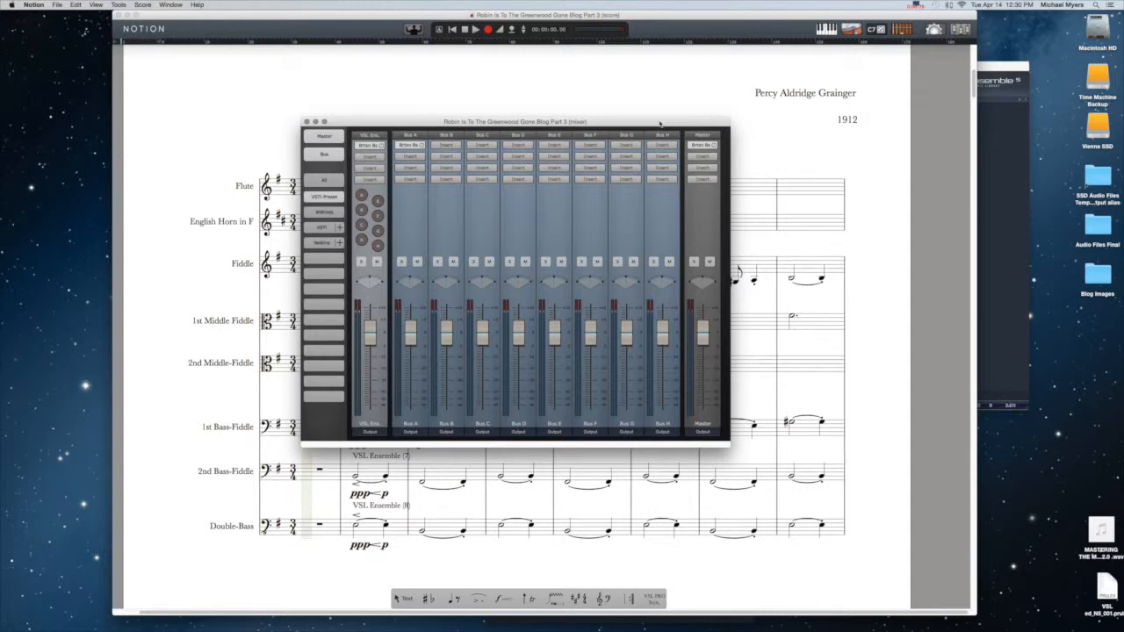
Step: Switch to Vienna Ensemble, insert Vienna MIR Pro (Stereo to Stereo) on the Flute channel and open its venue view
click(999, 72)
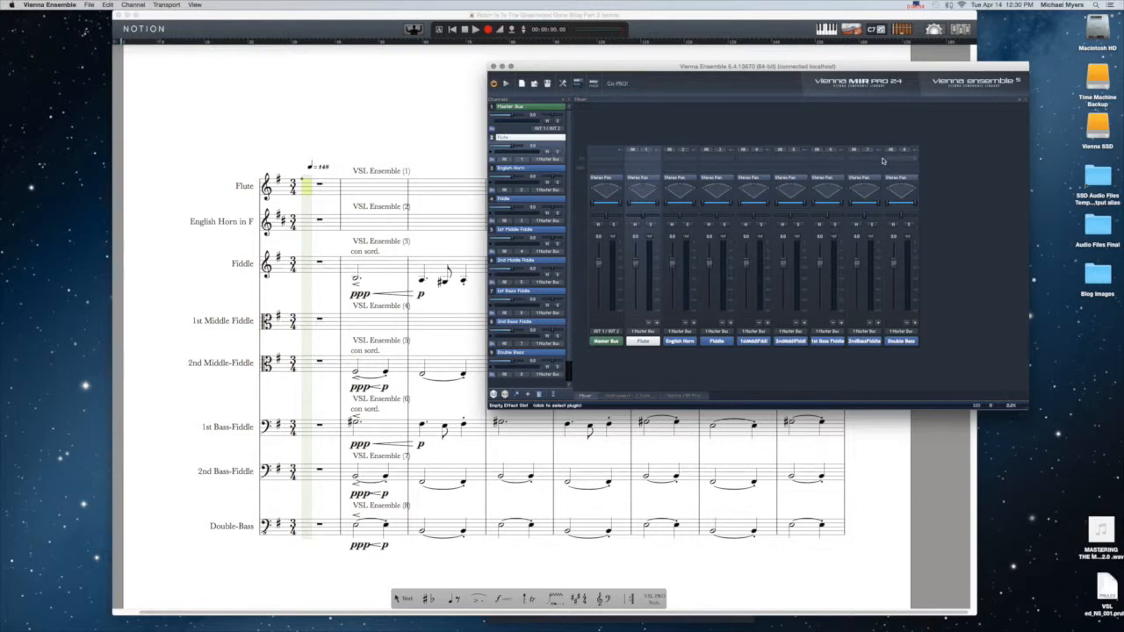
click(629, 164)
mouse_move(628, 165)
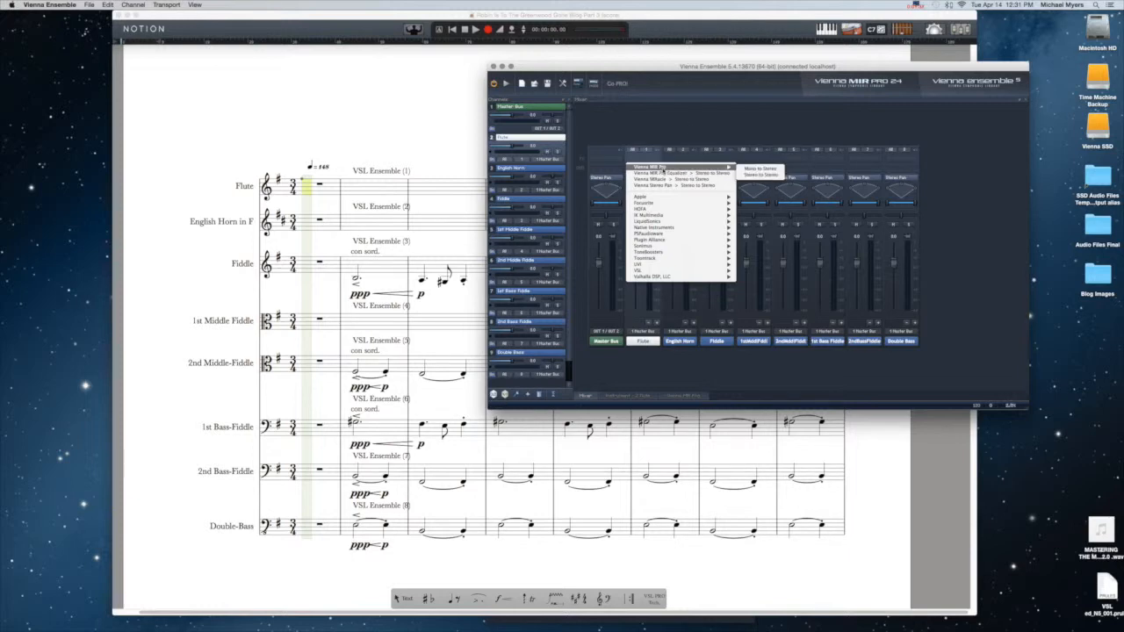
mouse_move(642, 272)
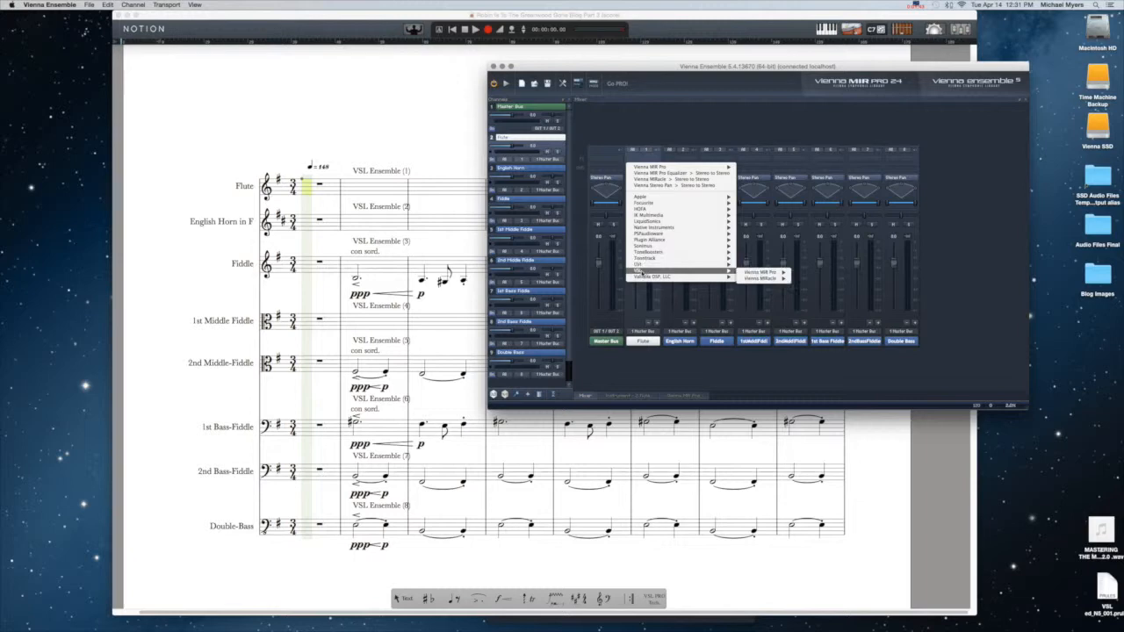
mouse_move(760, 273)
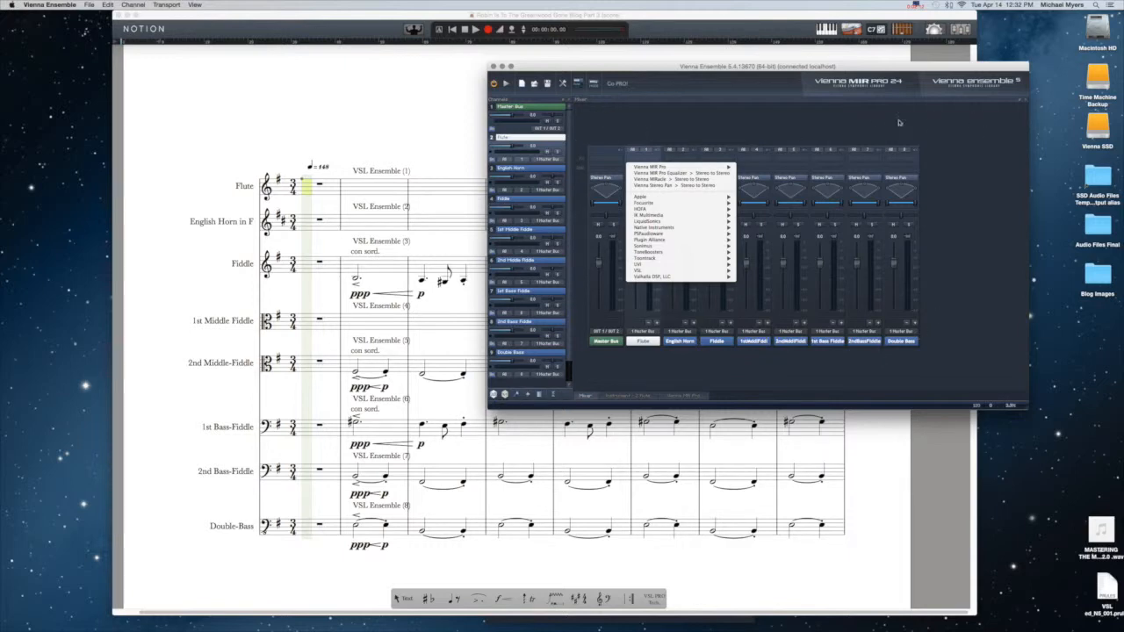
mouse_move(646, 168)
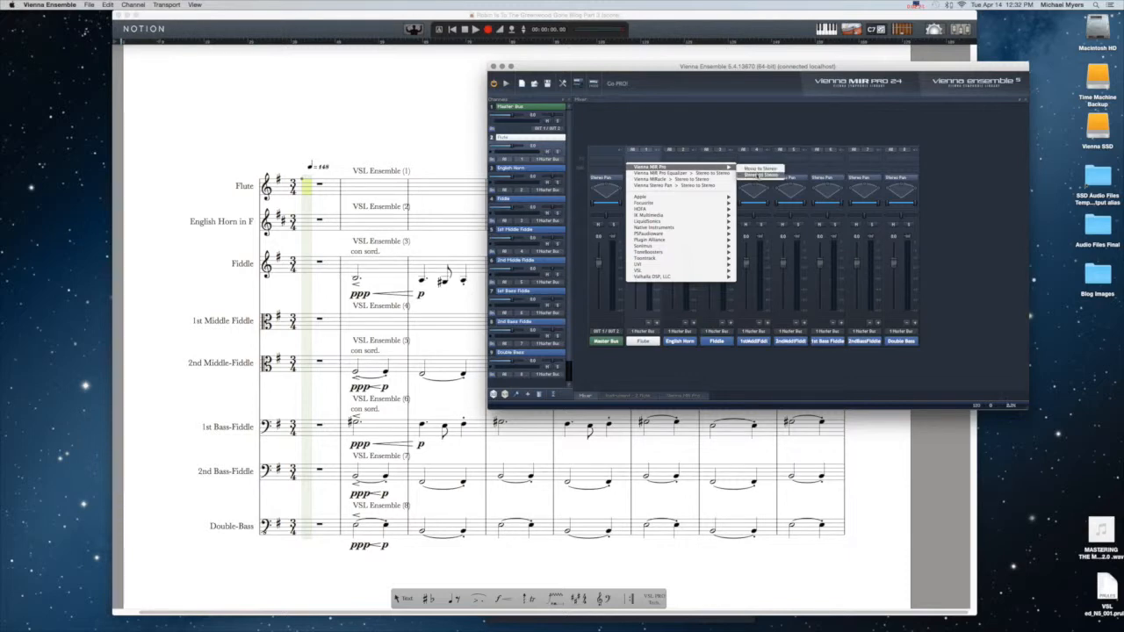
click(757, 174)
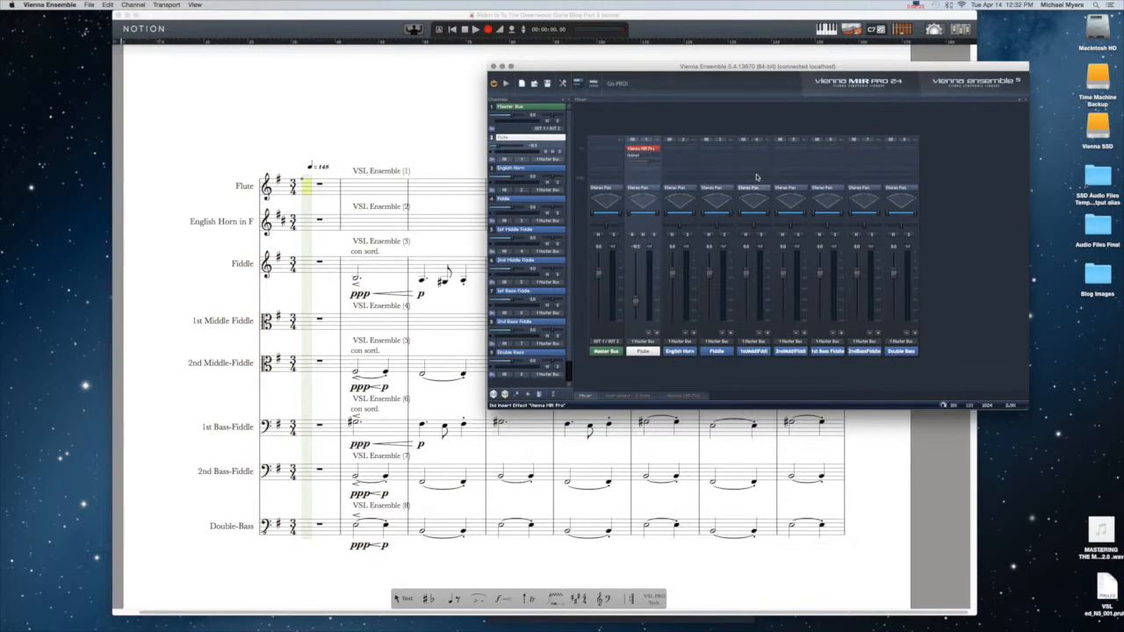
click(640, 151)
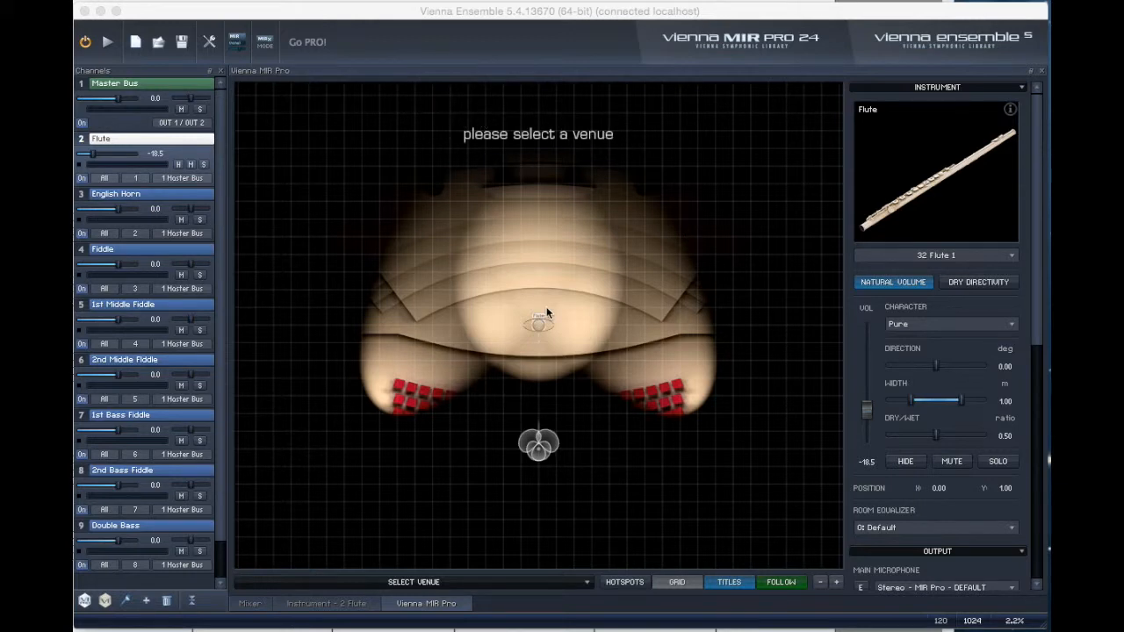
Step: Load the concert hall The Sage - Hall Two as the MIR Pro venue
click(586, 584)
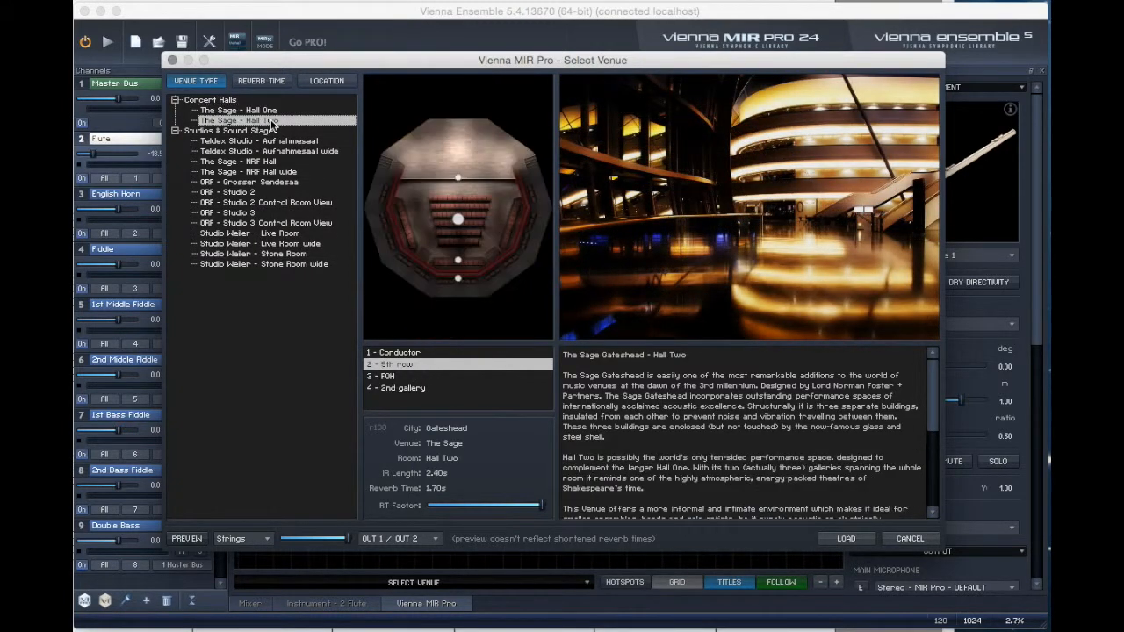
click(272, 121)
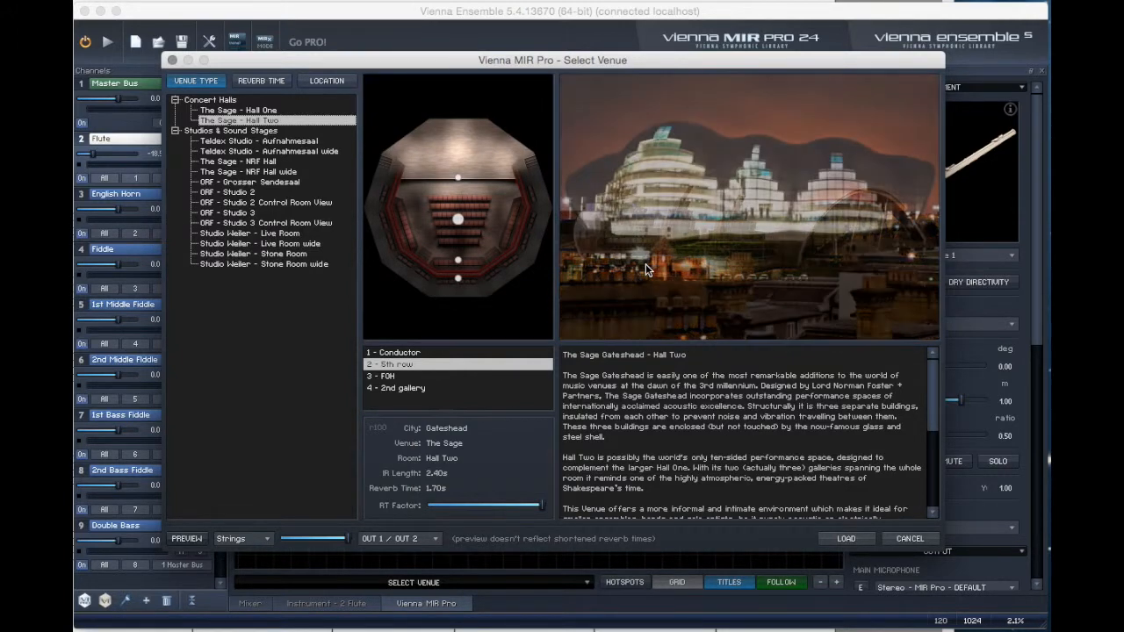
click(850, 541)
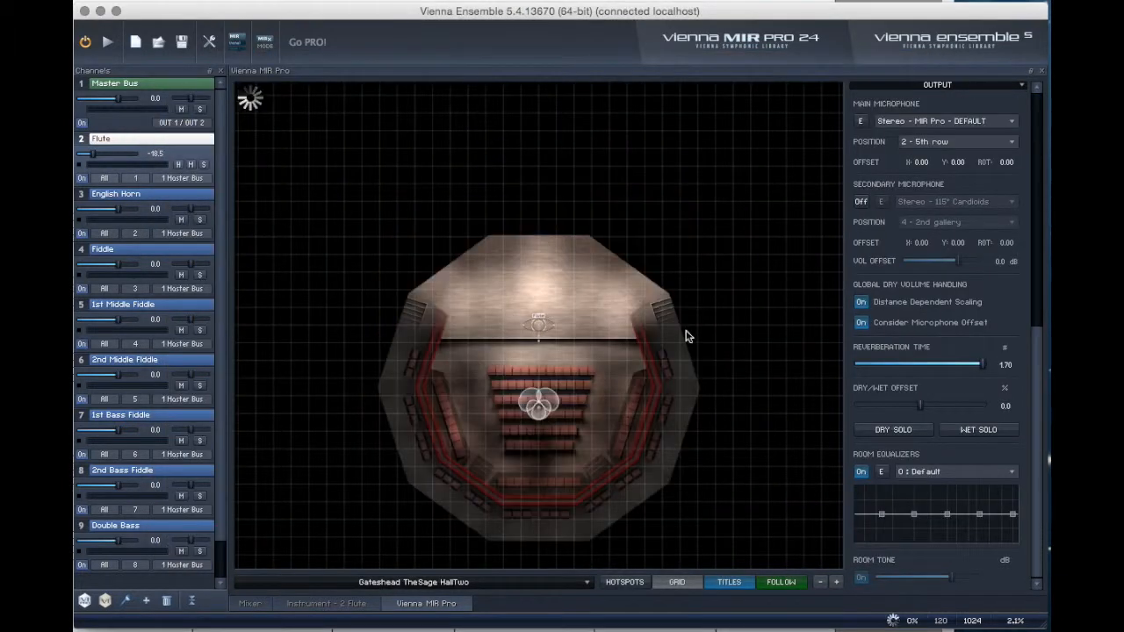
Step: Place the Flute left of centre on the stage at about X -2.14, Y 1.60, and rotate its direction to about -11 degrees
scroll(575, 330, up, 5)
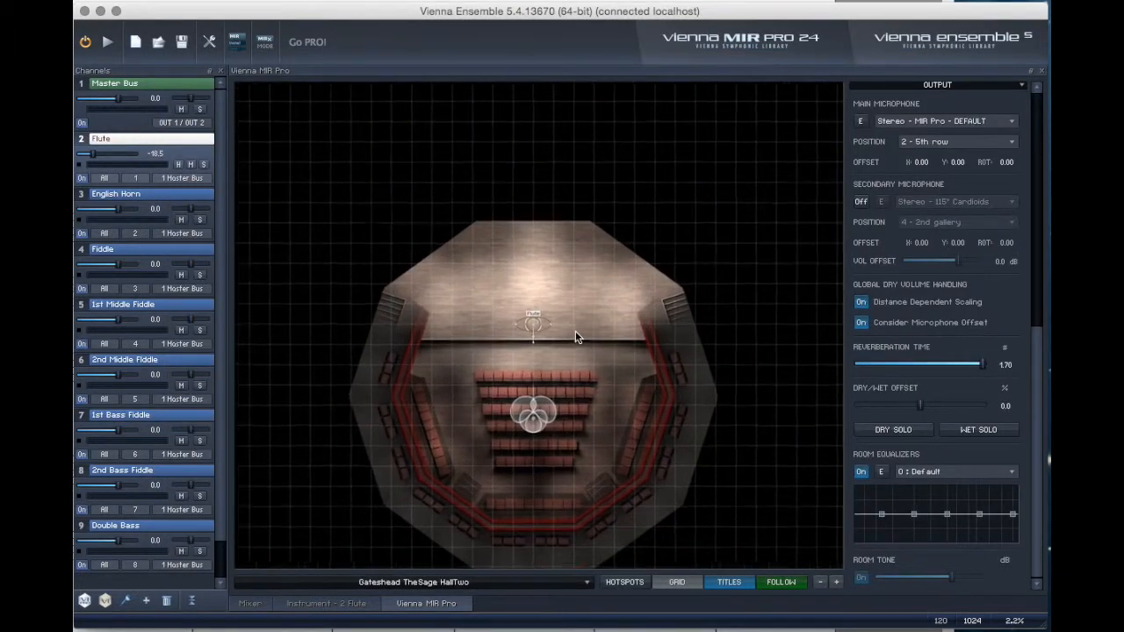
drag(575, 330, 620, 228)
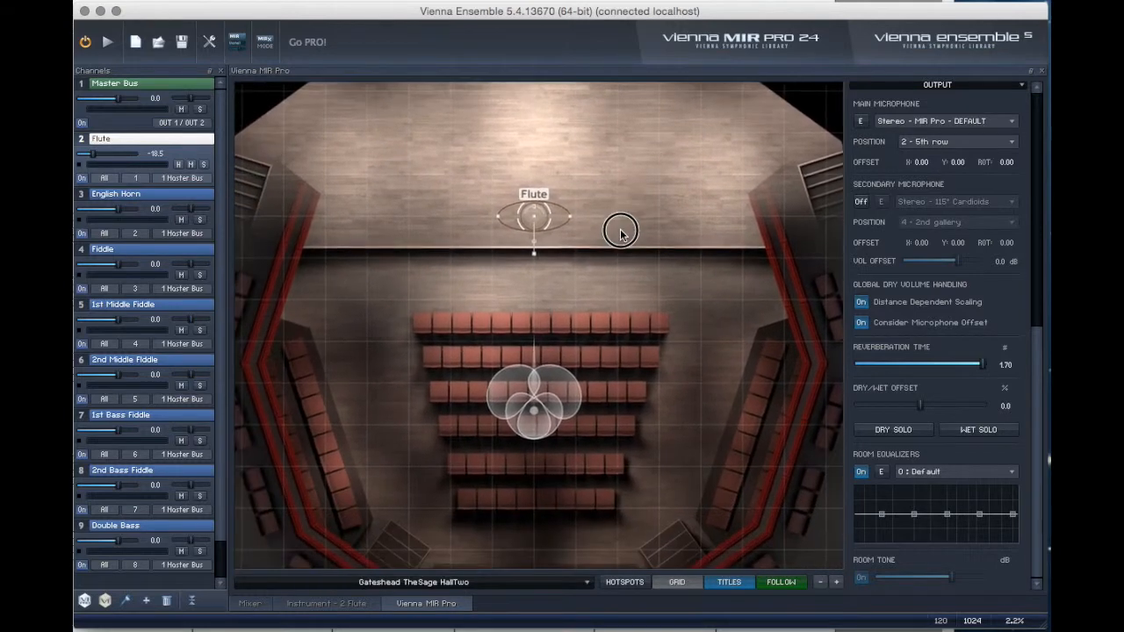
scroll(623, 233, down, 5)
drag(618, 273, 620, 256)
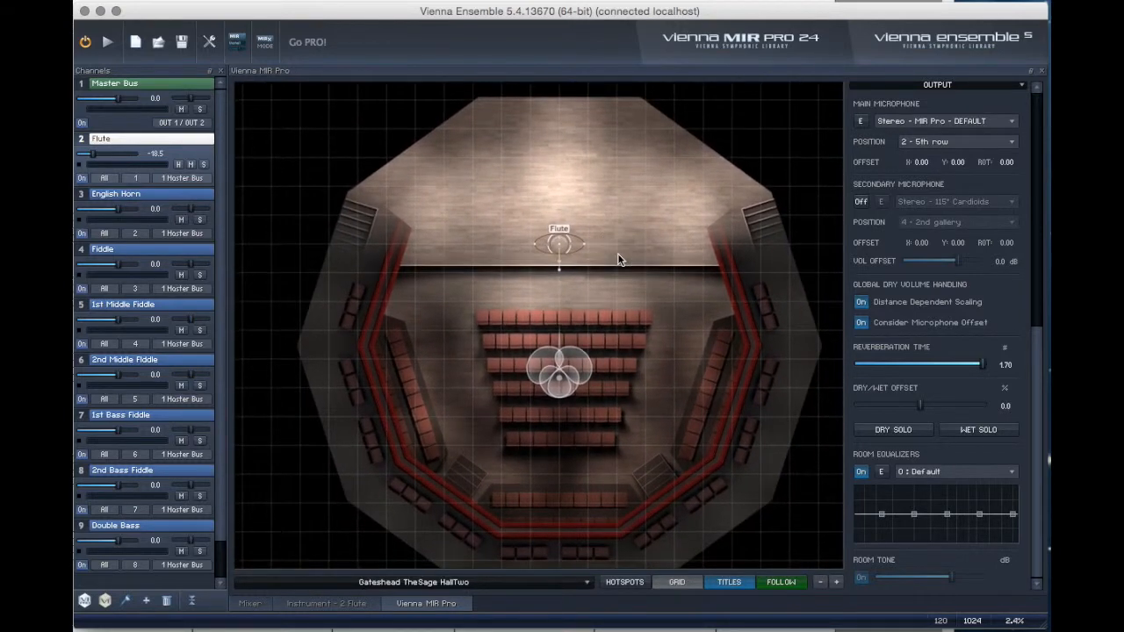
drag(683, 224, 671, 214)
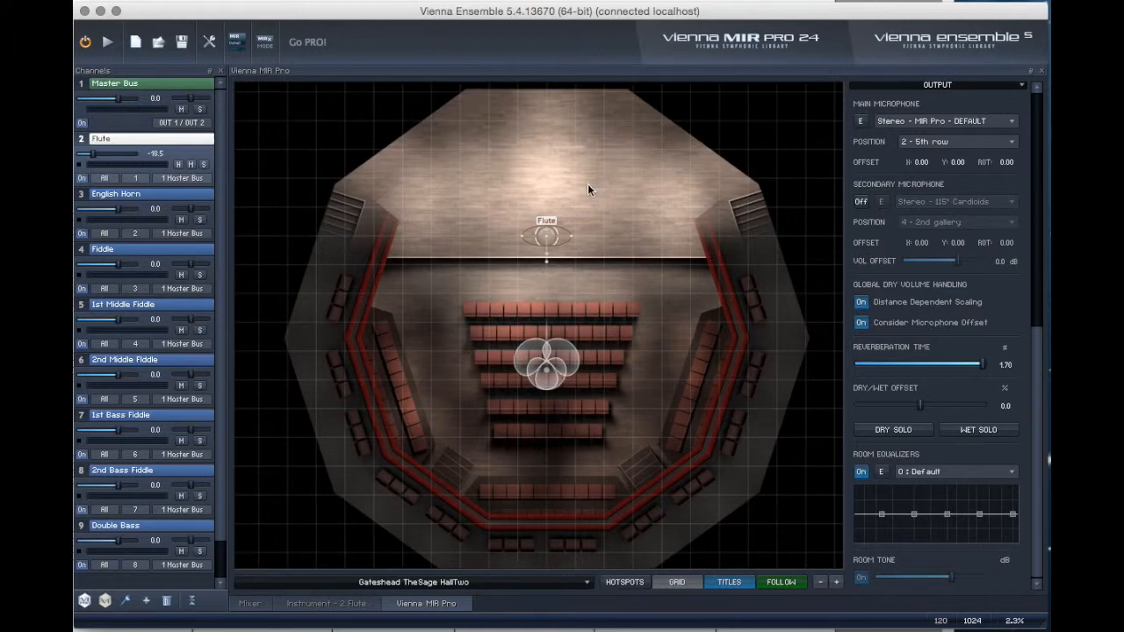
drag(554, 237, 466, 223)
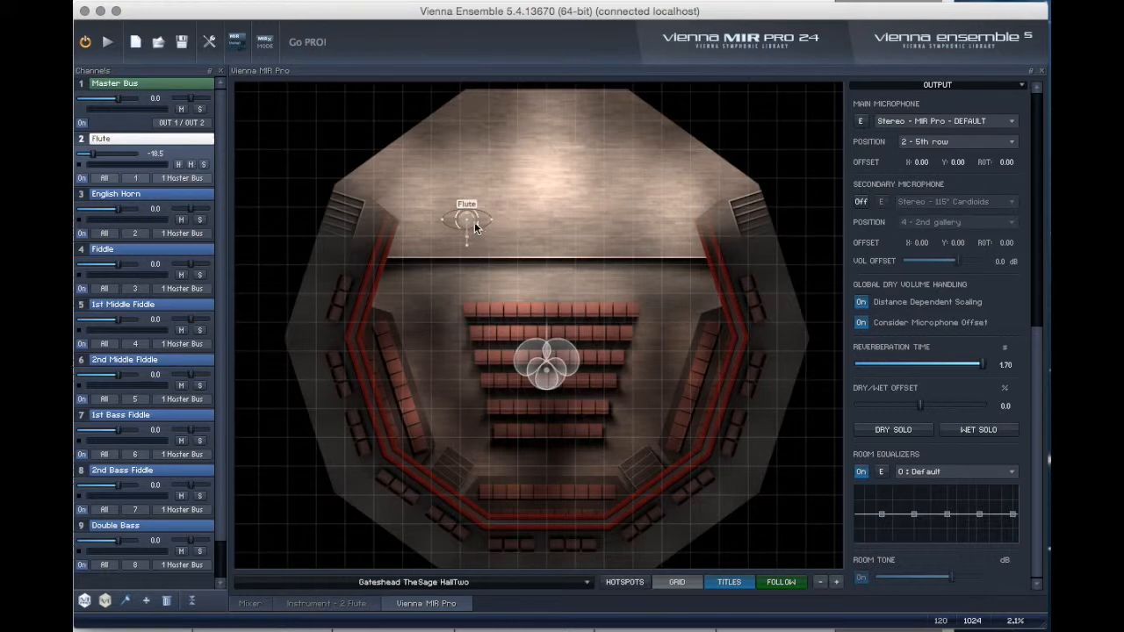
drag(472, 223, 513, 225)
mouse_move(514, 231)
mouse_down()
mouse_move(524, 138)
mouse_move(497, 194)
mouse_move(500, 226)
mouse_up()
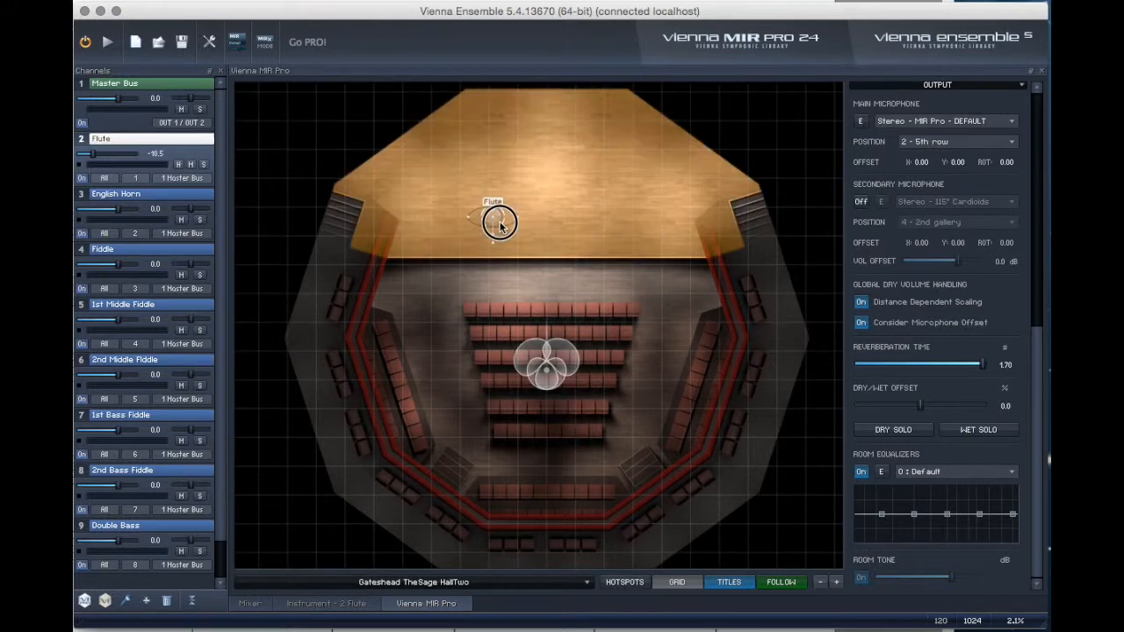
drag(500, 225, 471, 226)
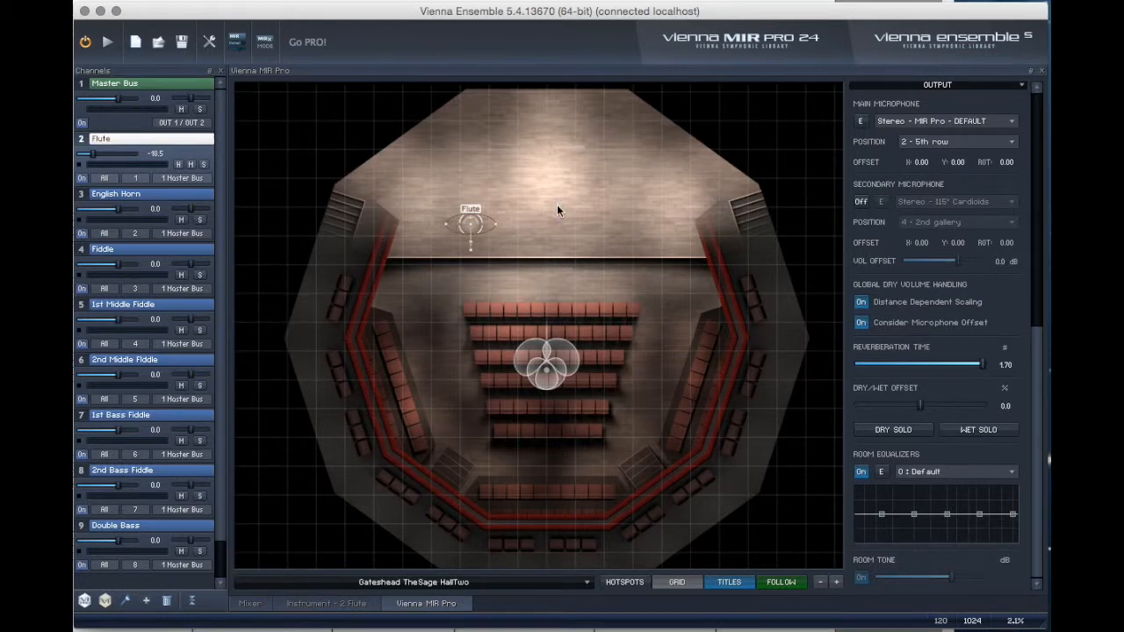
click(477, 224)
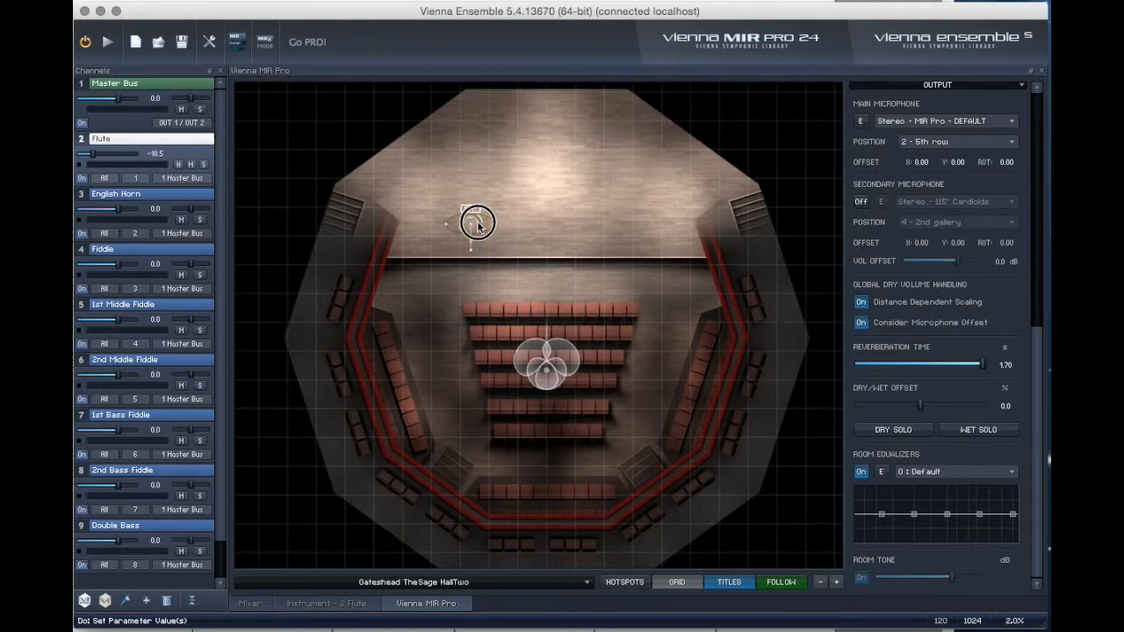
drag(477, 224, 489, 244)
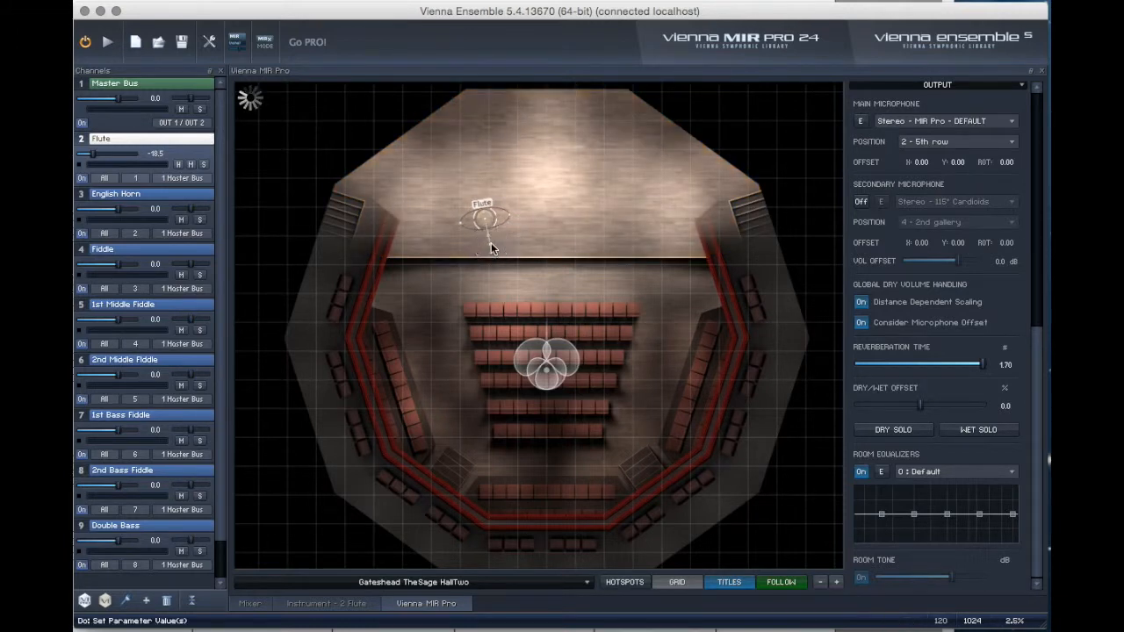
Step: Review the Flute's Vienna Instruments player and mixer channel, and return to the MIR Pro venue to inspect the Flute's settings
double_click(151, 140)
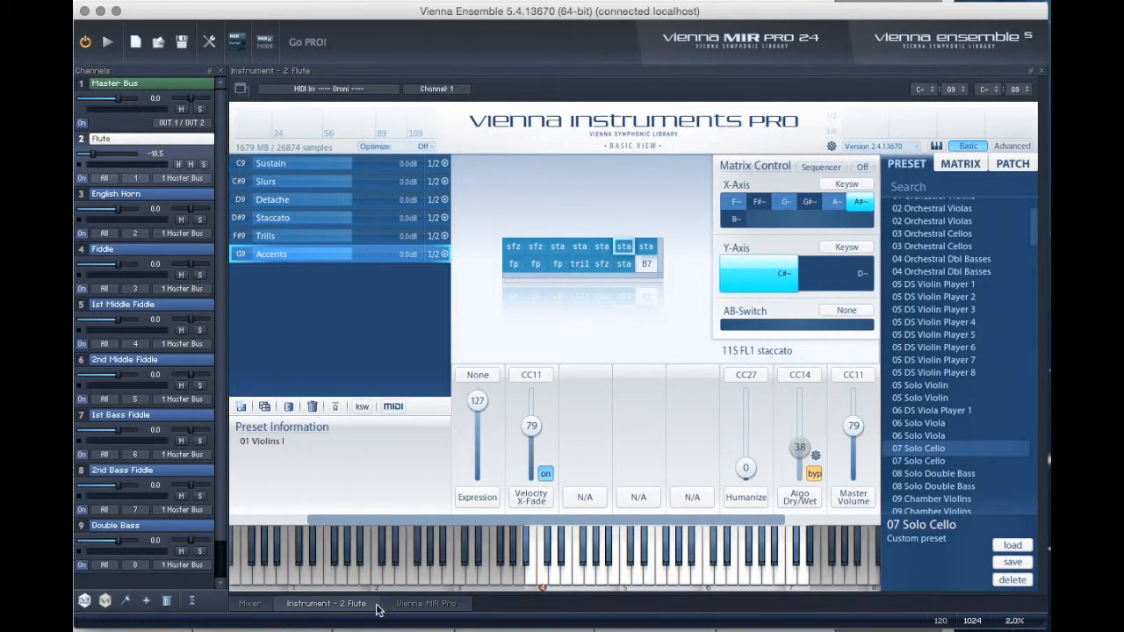
click(249, 603)
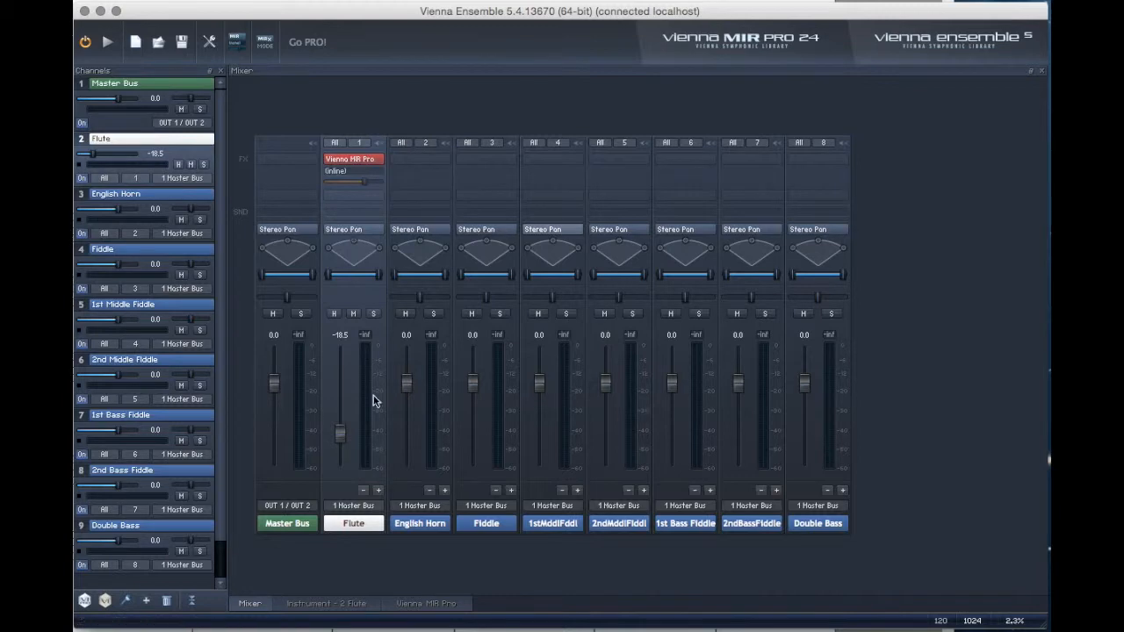
click(411, 605)
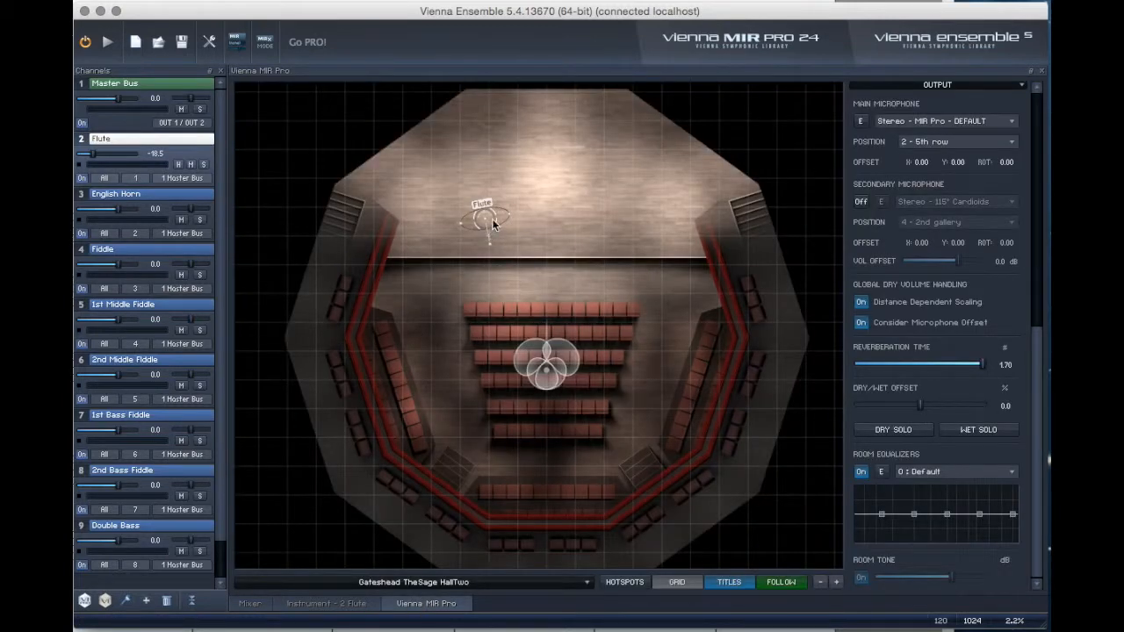
scroll(996, 149, up, 5)
scroll(995, 153, up, 2)
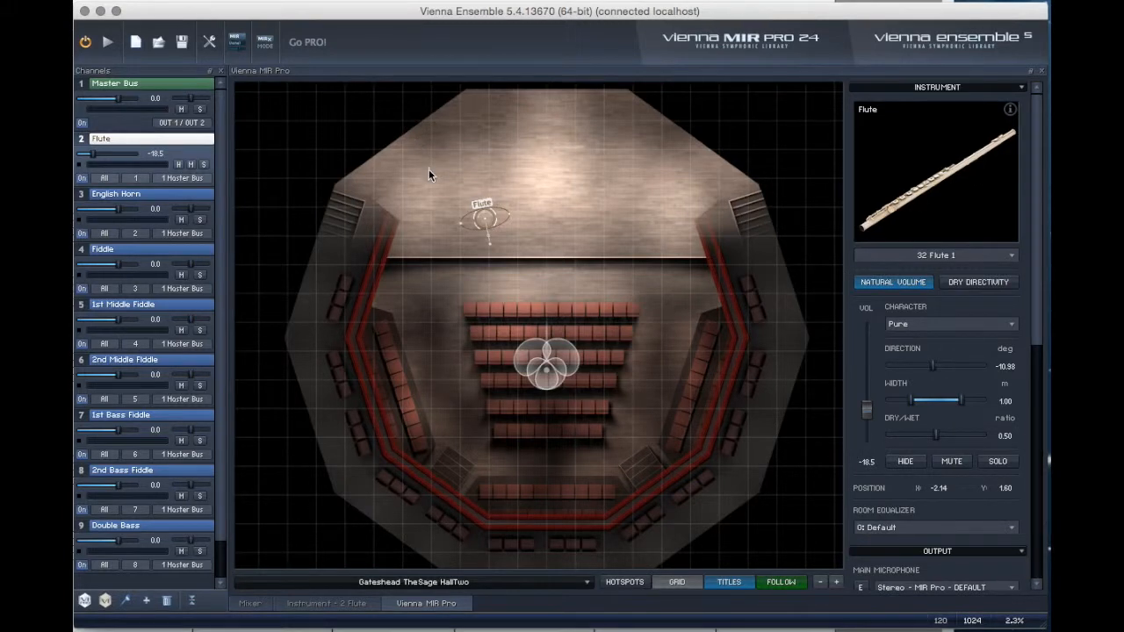
Step: Open the Robin.viframe64 project without saving changes to the current one, and fit the Vienna Ensemble window to the visible area
click(178, 48)
click(158, 44)
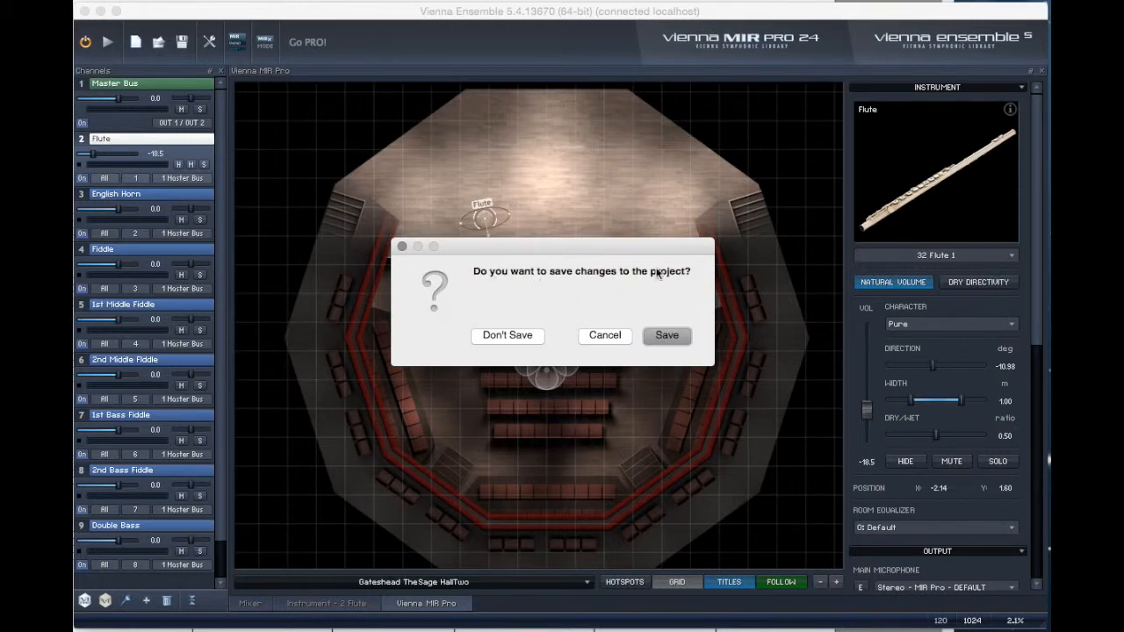
click(531, 334)
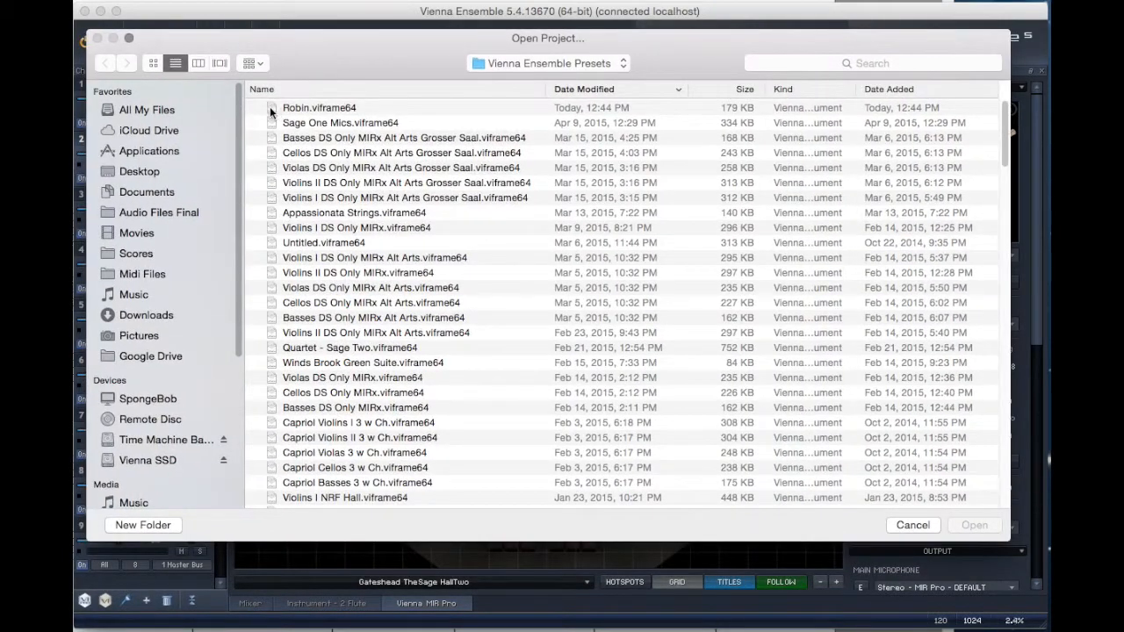
click(270, 107)
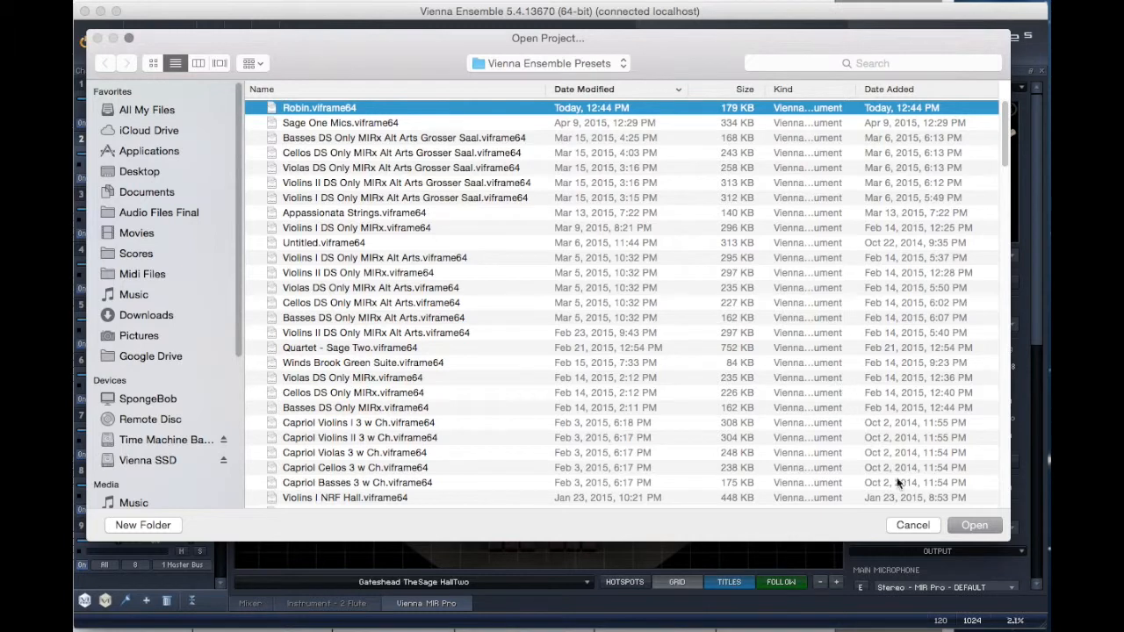
click(971, 526)
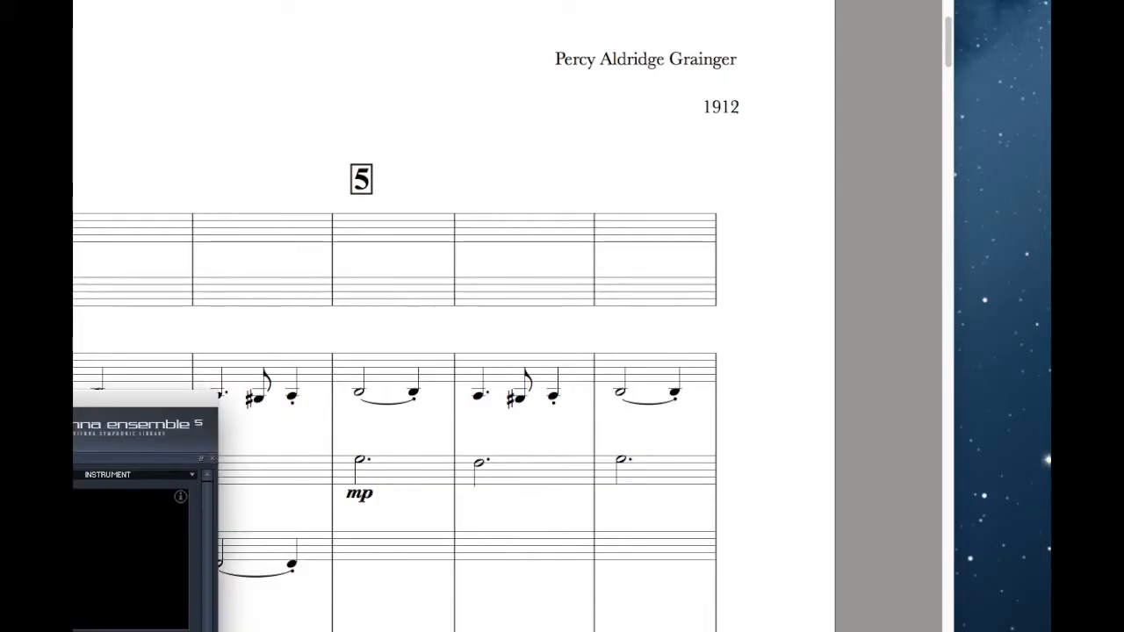
drag(73, 401, 789, 14)
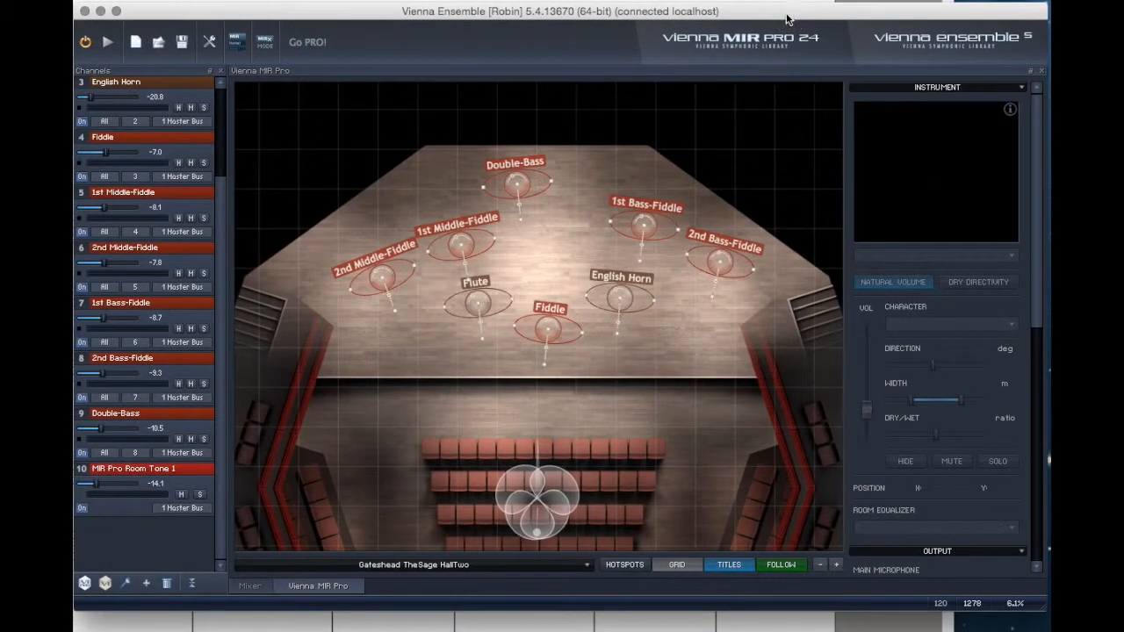
drag(1048, 612, 1042, 625)
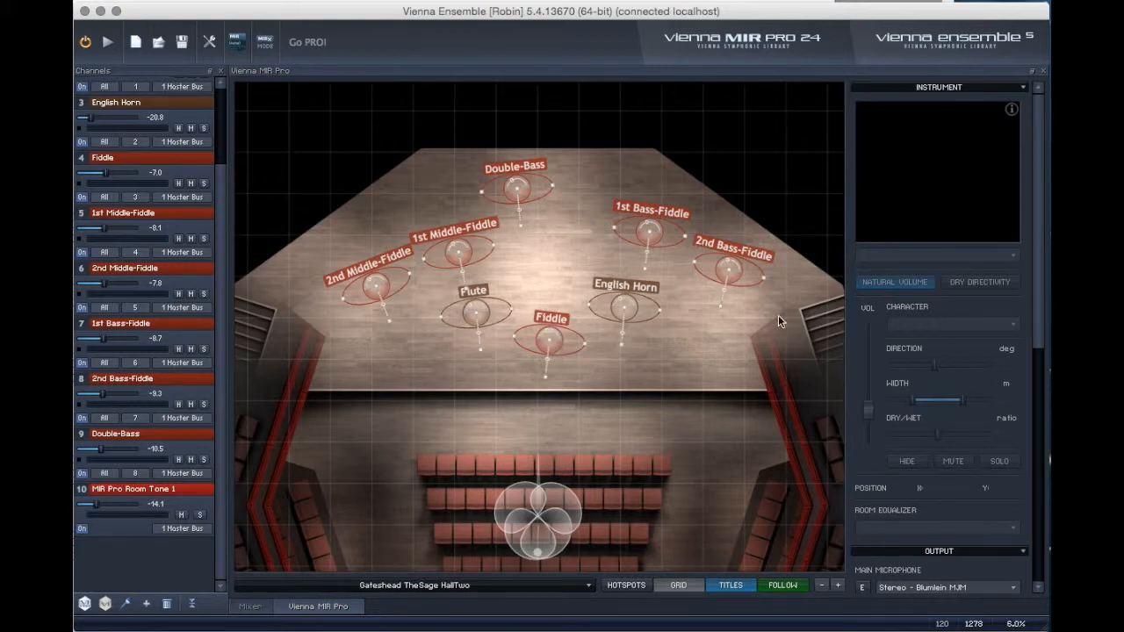
Step: Inspect the stage placement and direction of the 2nd Middle-Fiddle and the Double-Bass in the venue
click(390, 321)
drag(391, 325, 390, 322)
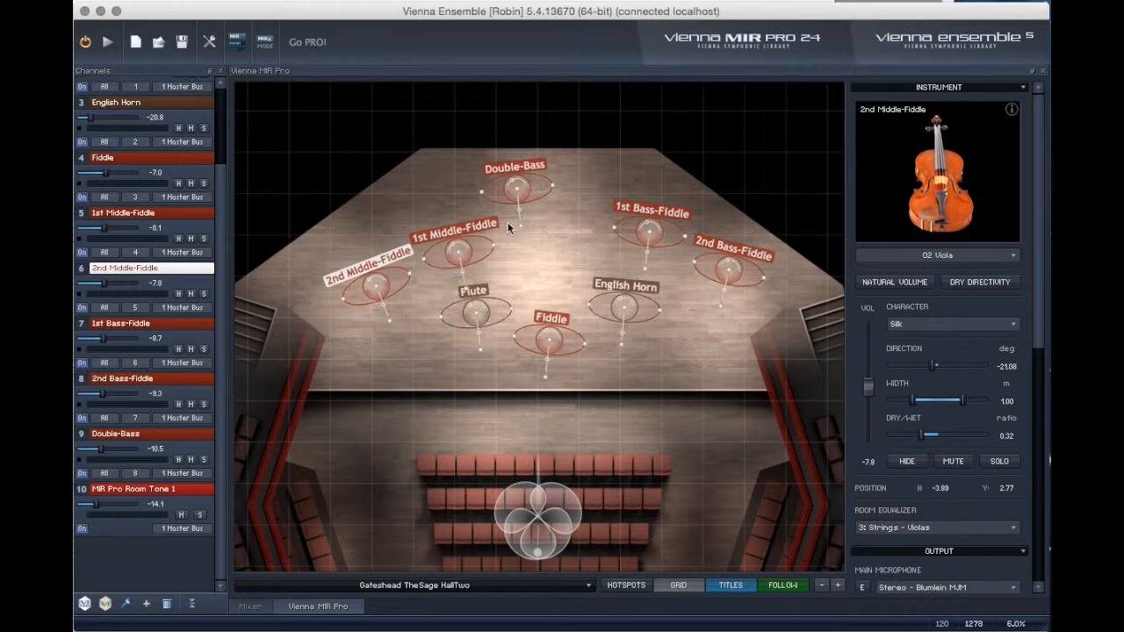
click(523, 193)
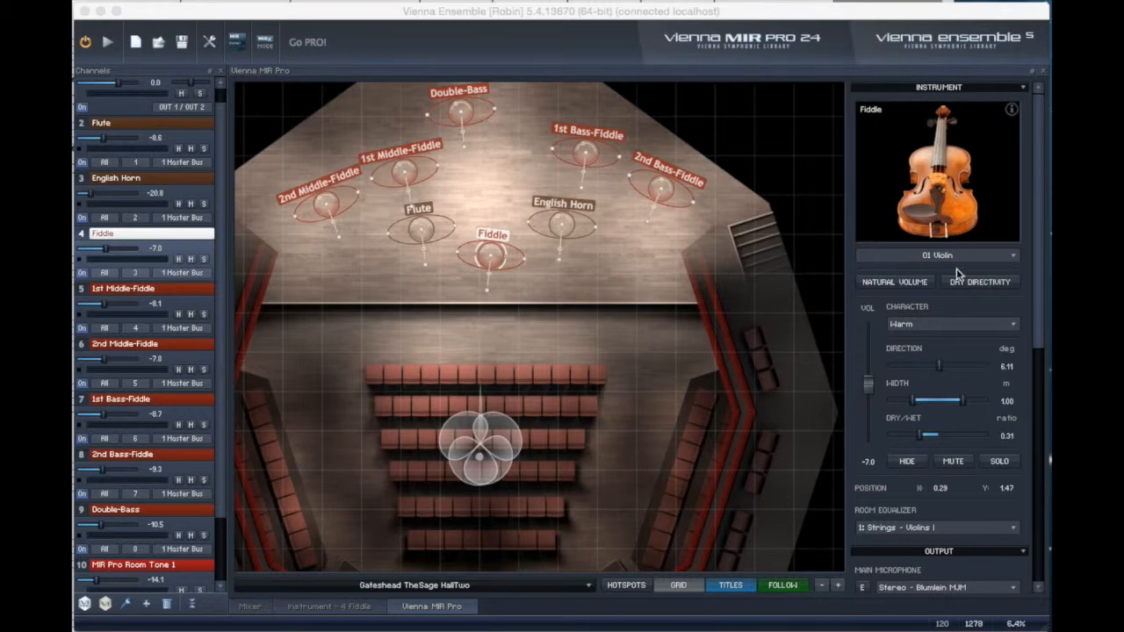
Step: Examine the Fiddle's MIR Pro settings, the output's main and secondary microphone settings, and the microphone's place in the hall
scroll(955, 298, down, 2)
scroll(955, 299, down, 4)
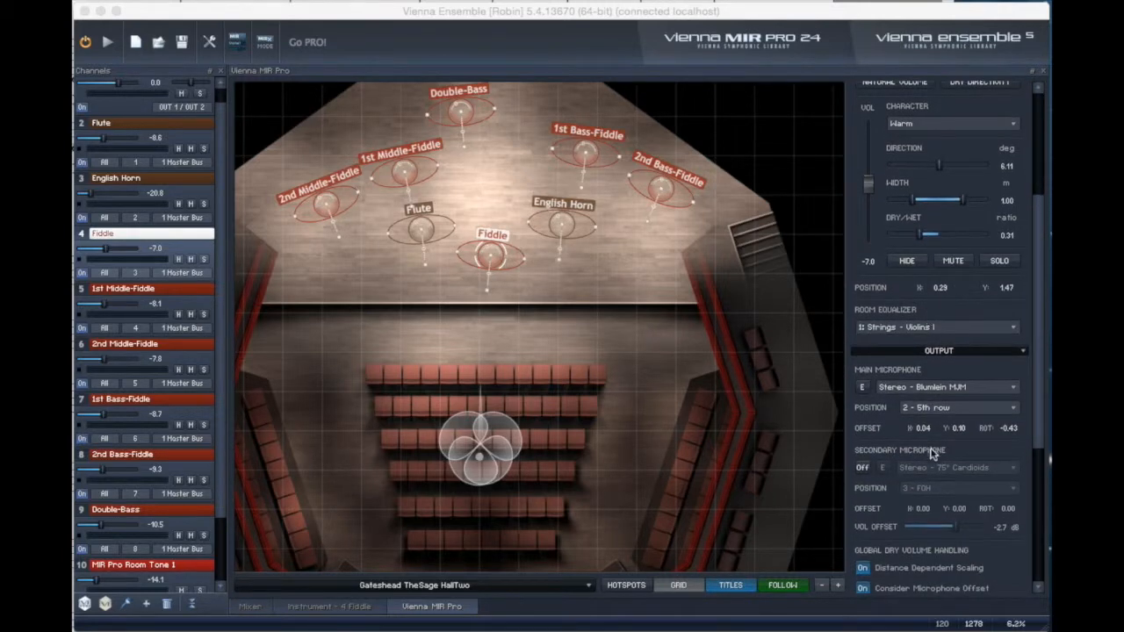
scroll(927, 331, down, 2)
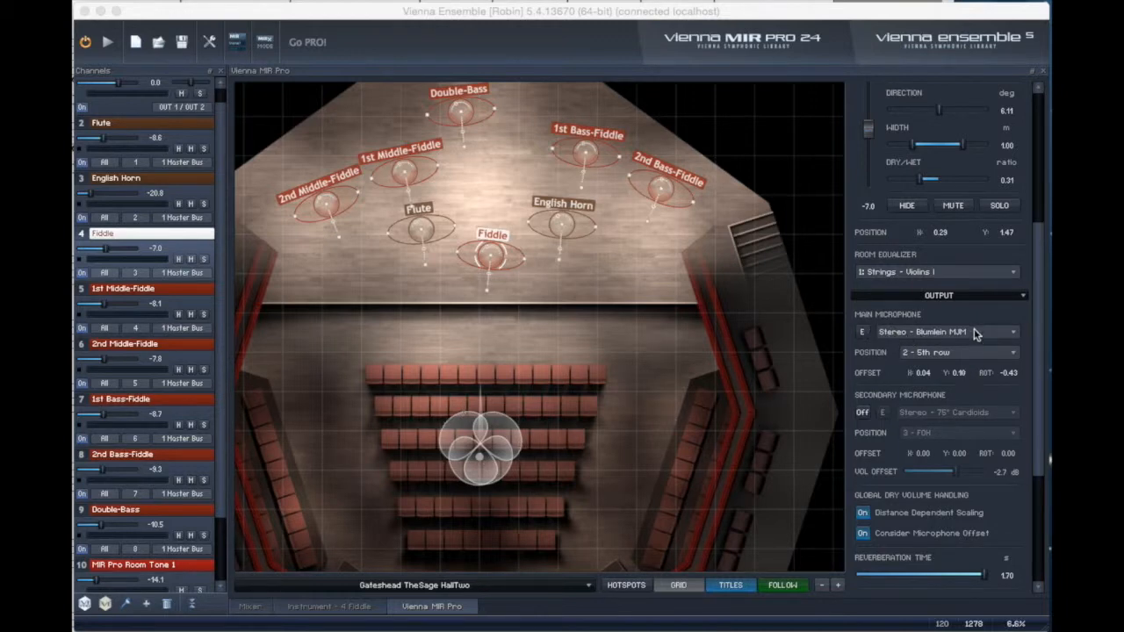
scroll(974, 333, down, 2)
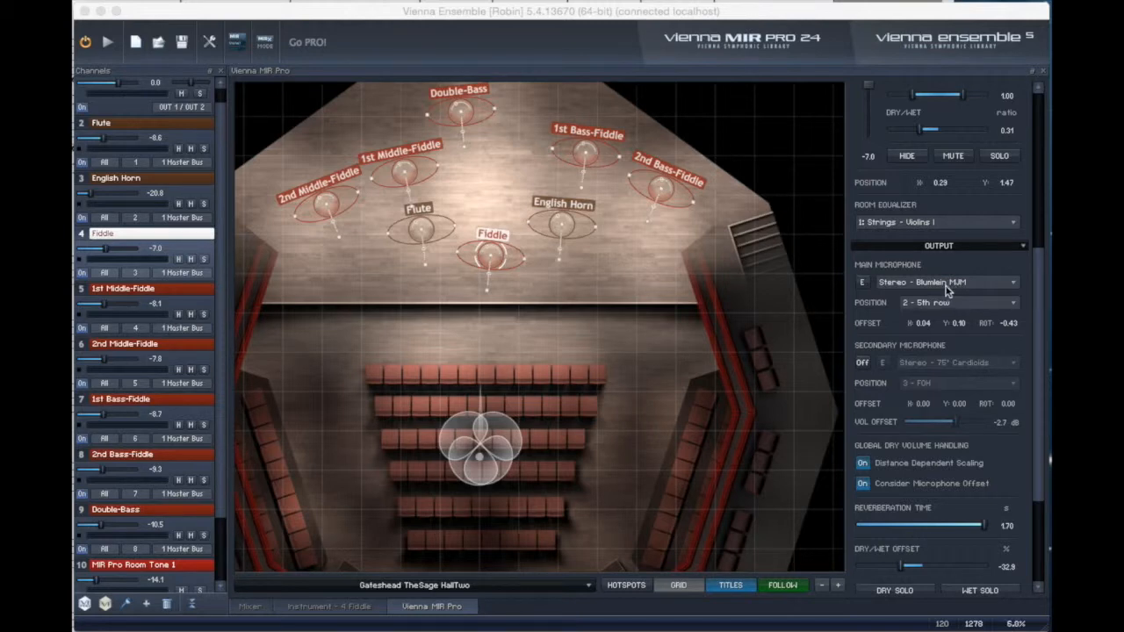
drag(562, 471, 602, 427)
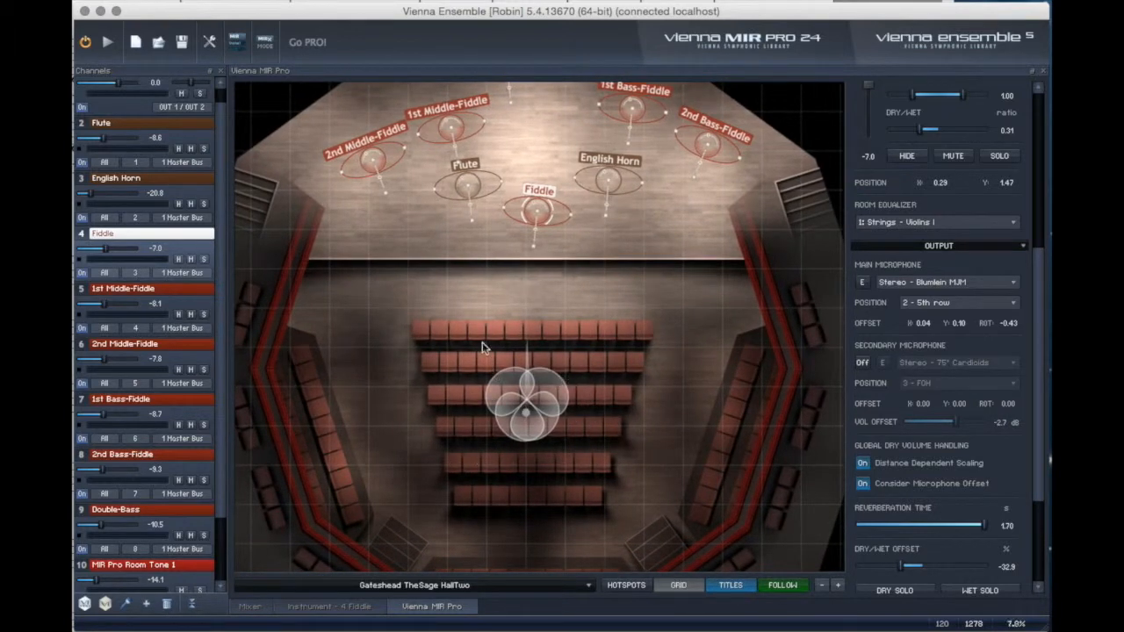
Step: Try the main microphone at 1 - Conductor, return it to 2 - 5th row, and move it to a Y offset of about 0.42
click(968, 302)
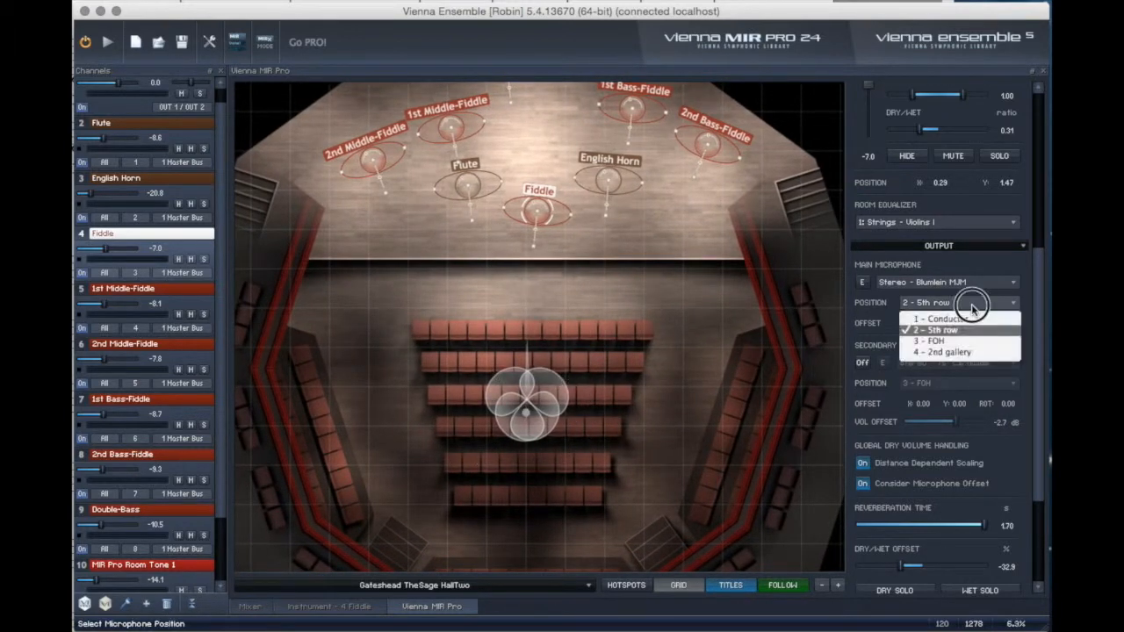
click(973, 304)
click(973, 304)
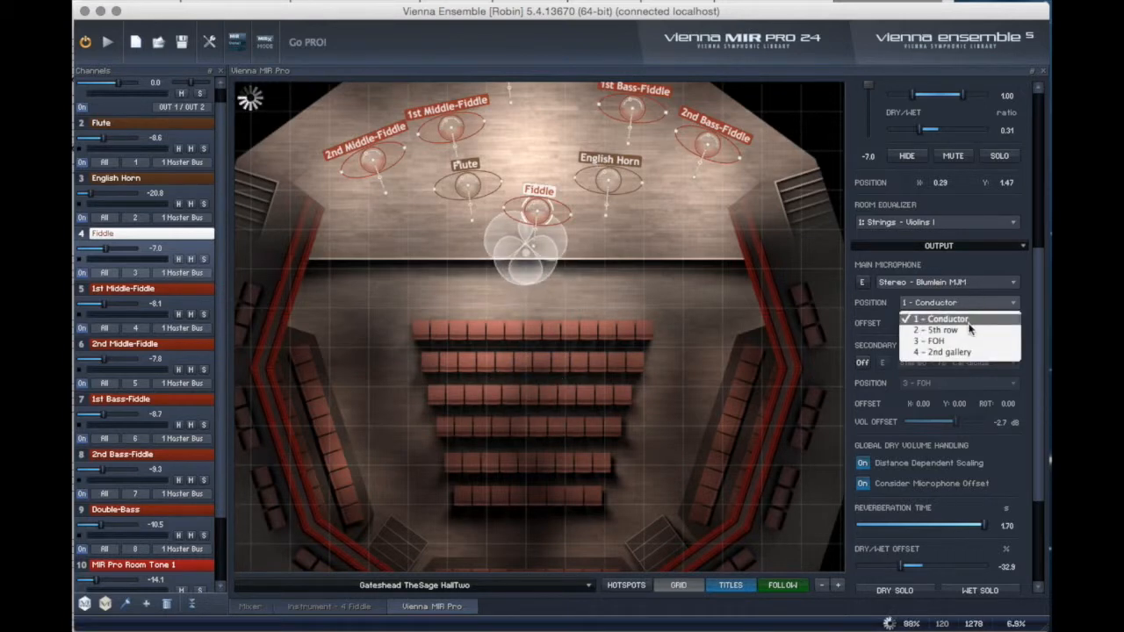
click(965, 325)
click(964, 303)
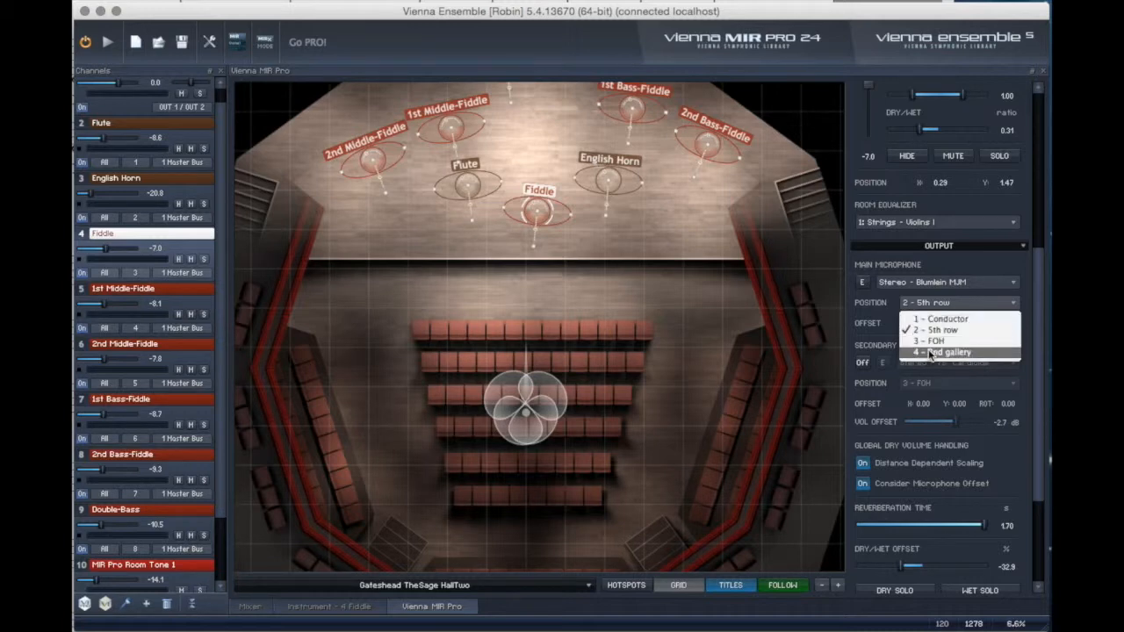
click(637, 370)
mouse_move(550, 397)
mouse_down()
mouse_move(571, 367)
mouse_move(586, 423)
mouse_move(516, 376)
mouse_move(552, 367)
mouse_move(571, 377)
mouse_move(628, 342)
mouse_move(527, 379)
mouse_move(552, 382)
mouse_move(539, 394)
mouse_up()
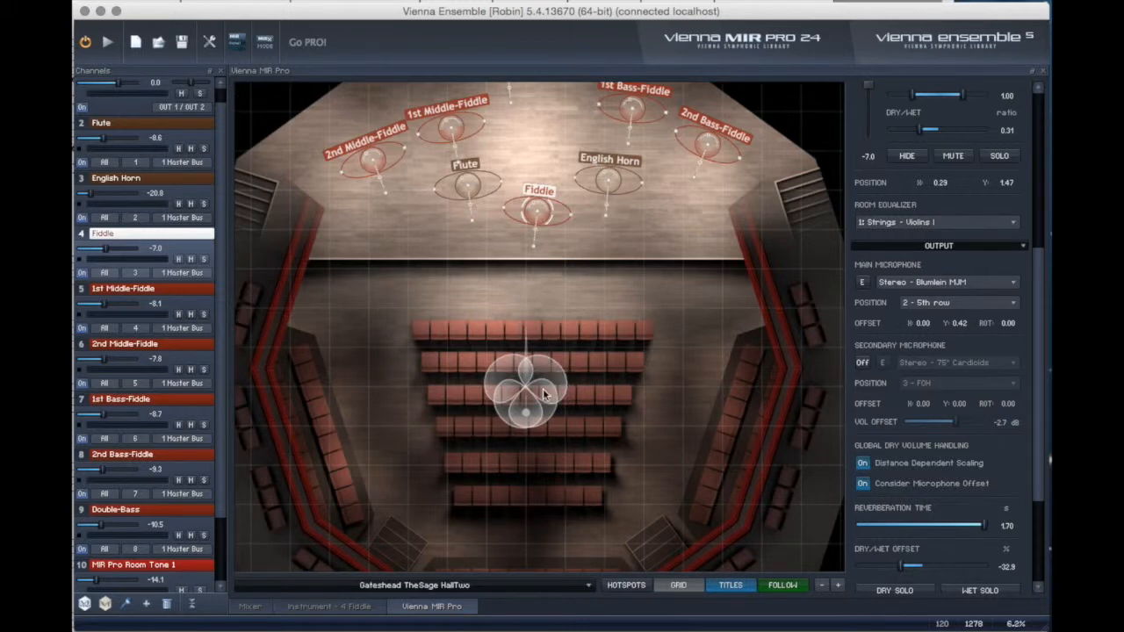
Step: Review the Fiddle's character, width and dry/wet settings and the output's reverberation time, dry/wet offset and room equalizer
drag(1042, 397, 1043, 318)
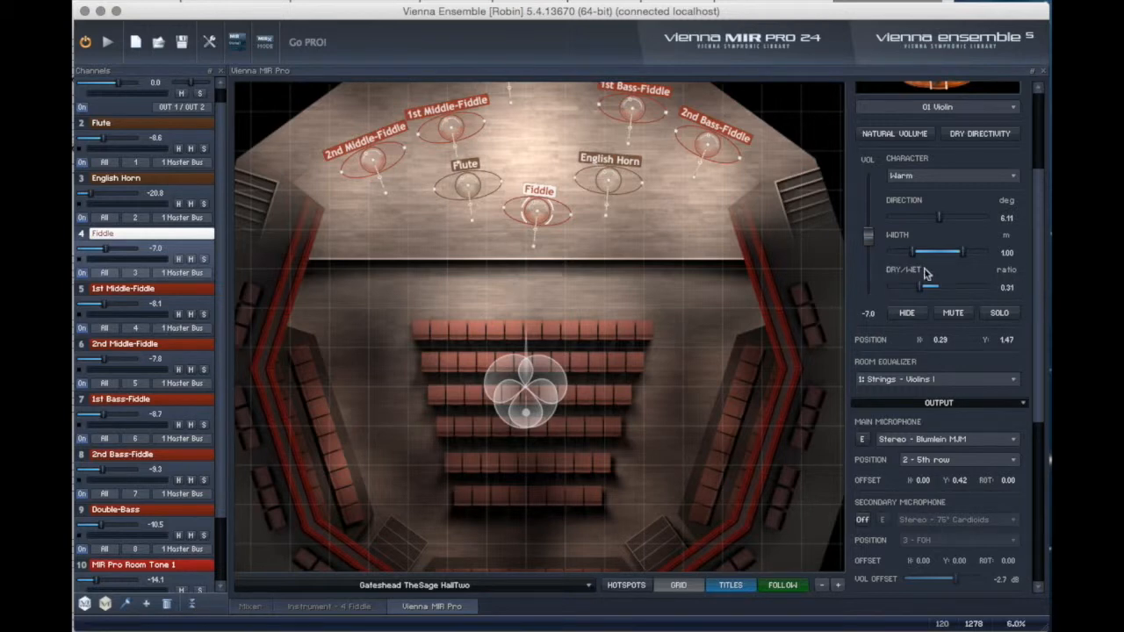
drag(1043, 307, 1044, 442)
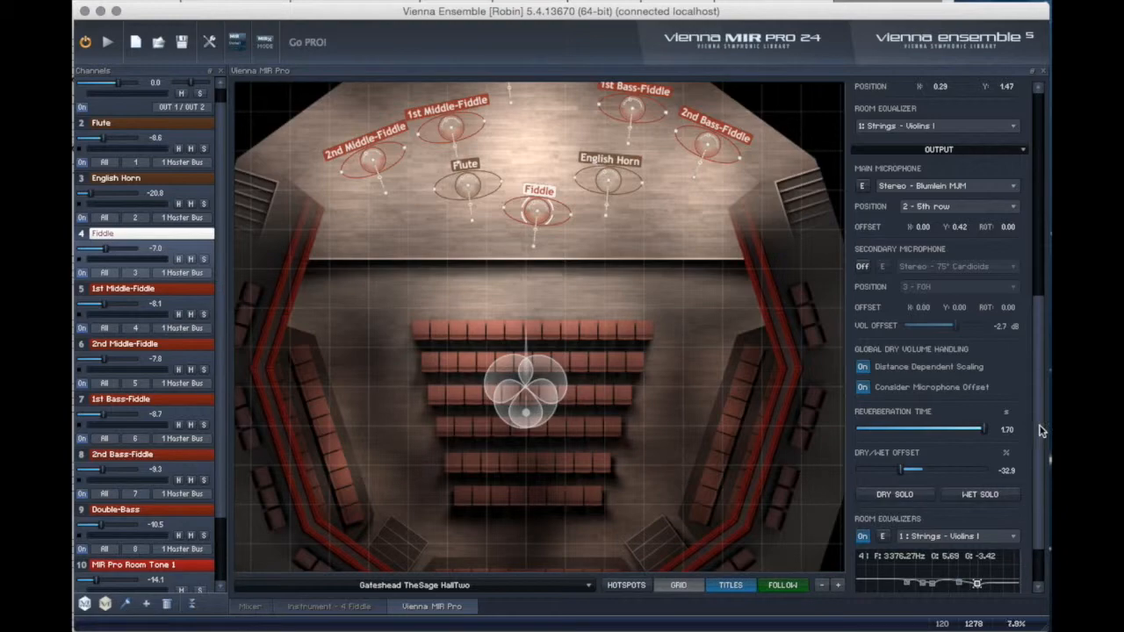
drag(1040, 430, 1041, 370)
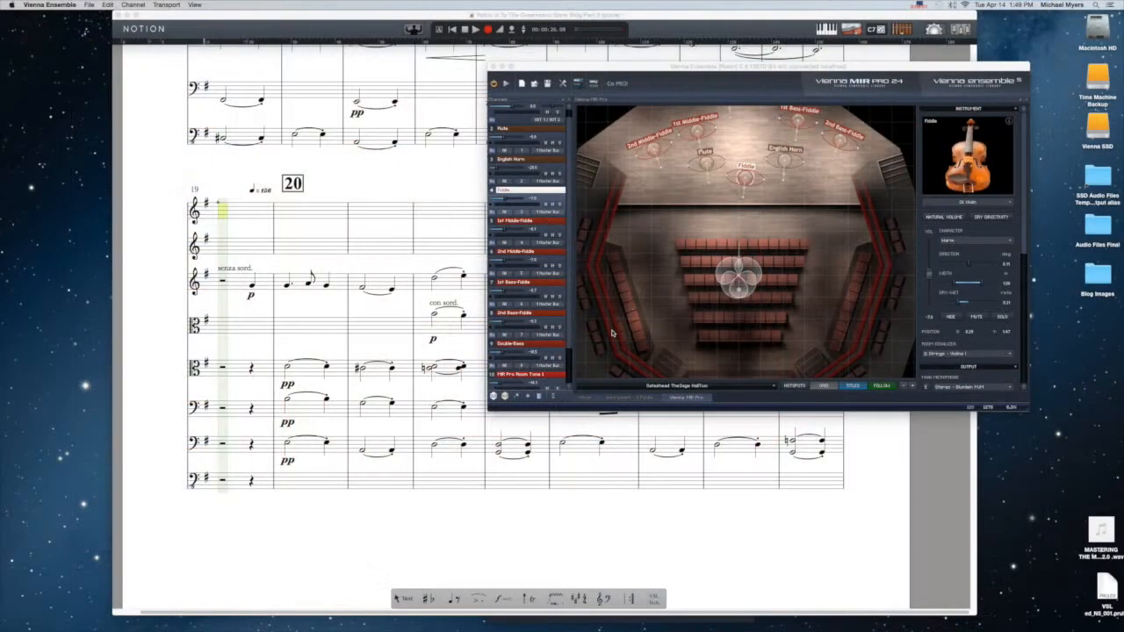
Step: Inspect the ValhallaRoom reverb settings on the Master Bus in the Vienna Ensemble mixer and close the plug-in
click(585, 398)
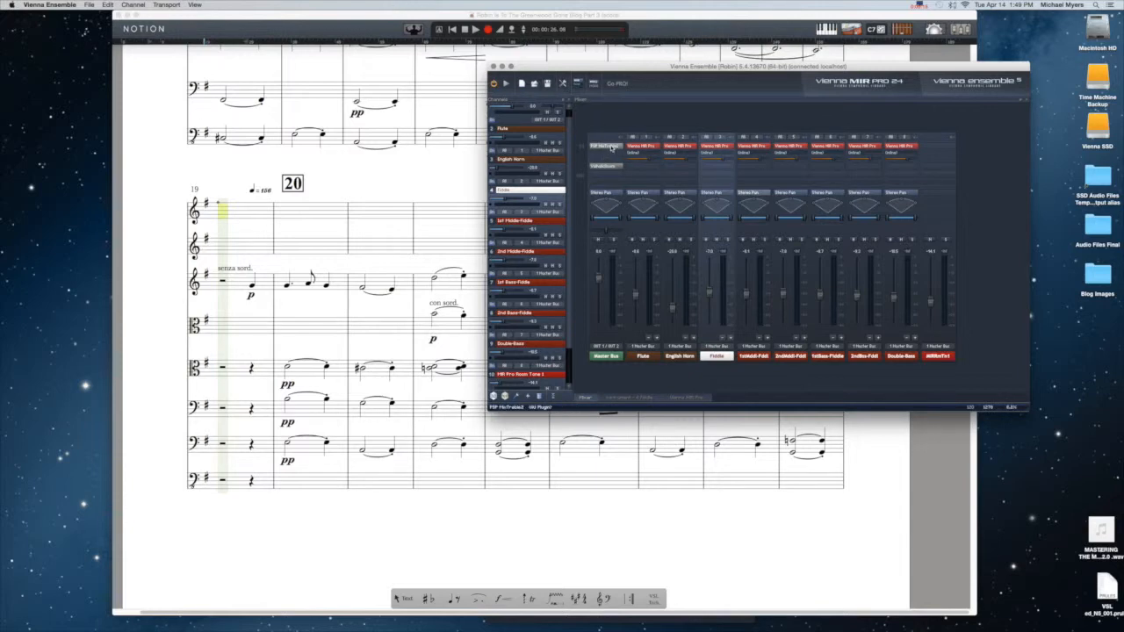
click(607, 168)
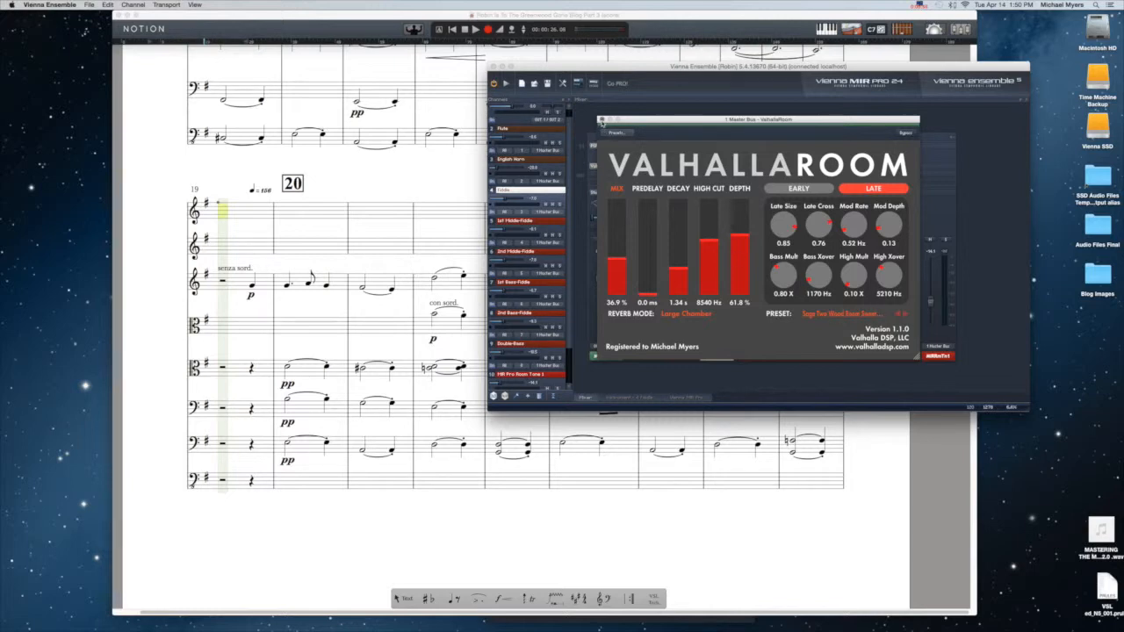
click(601, 120)
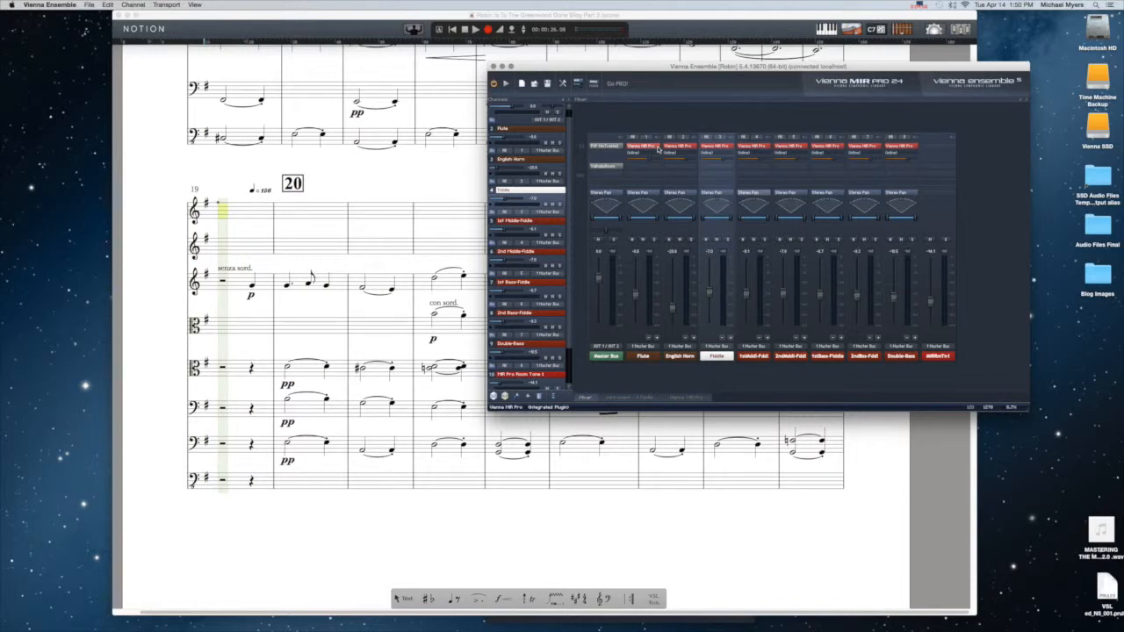
click(606, 166)
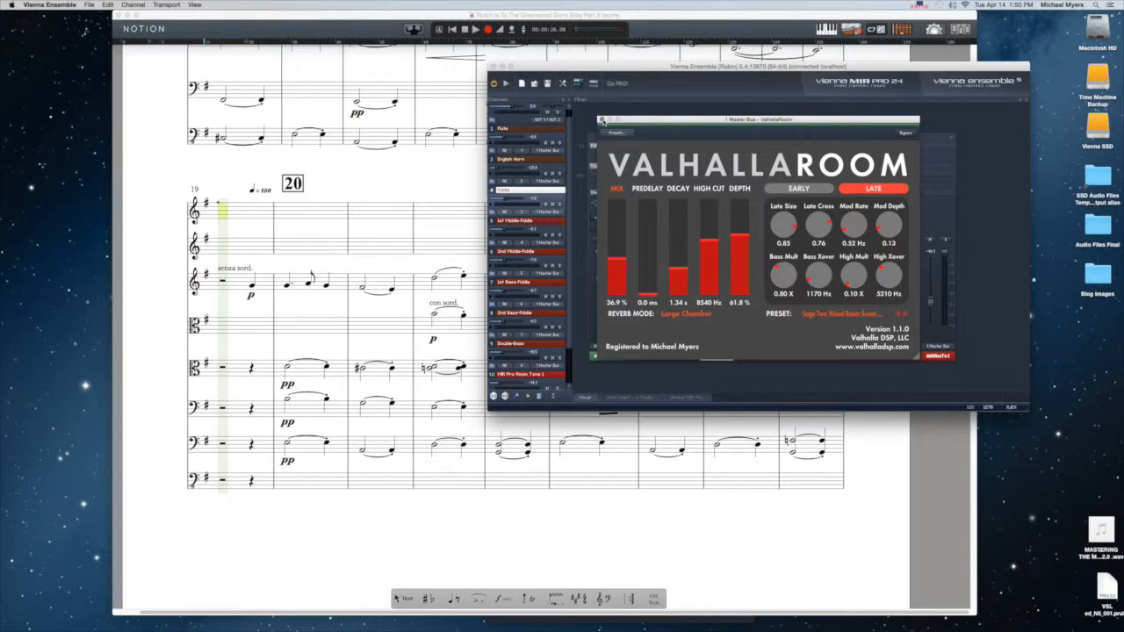
click(602, 120)
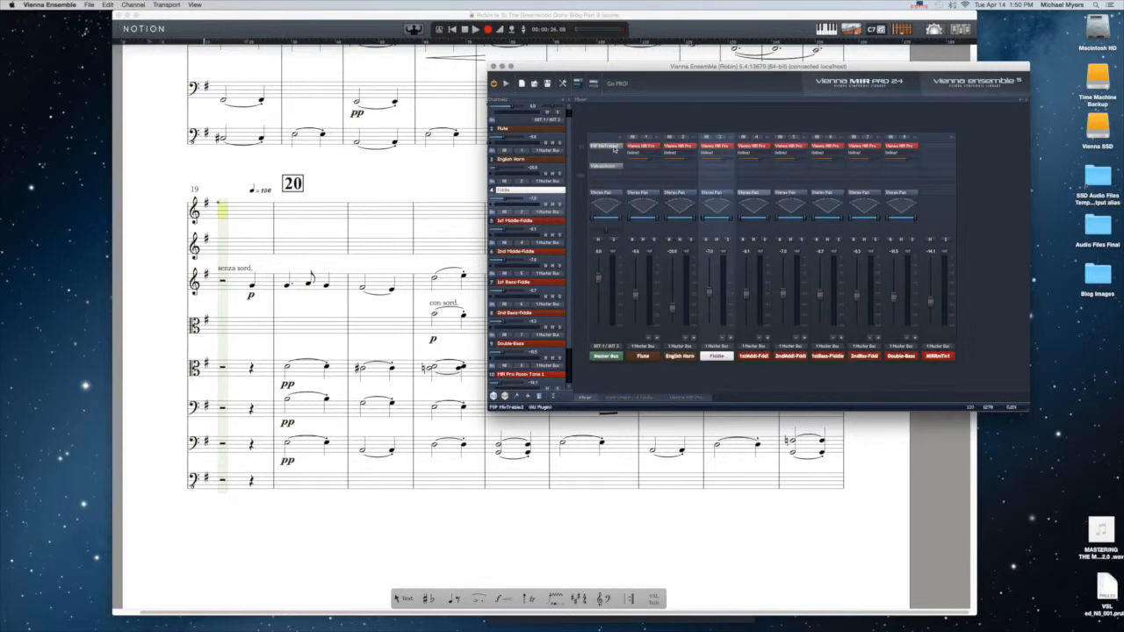
Step: Examine the enhancer and harmonics sections of the Master Bus's PSP MixTreble2 plug-in and close its window
click(614, 150)
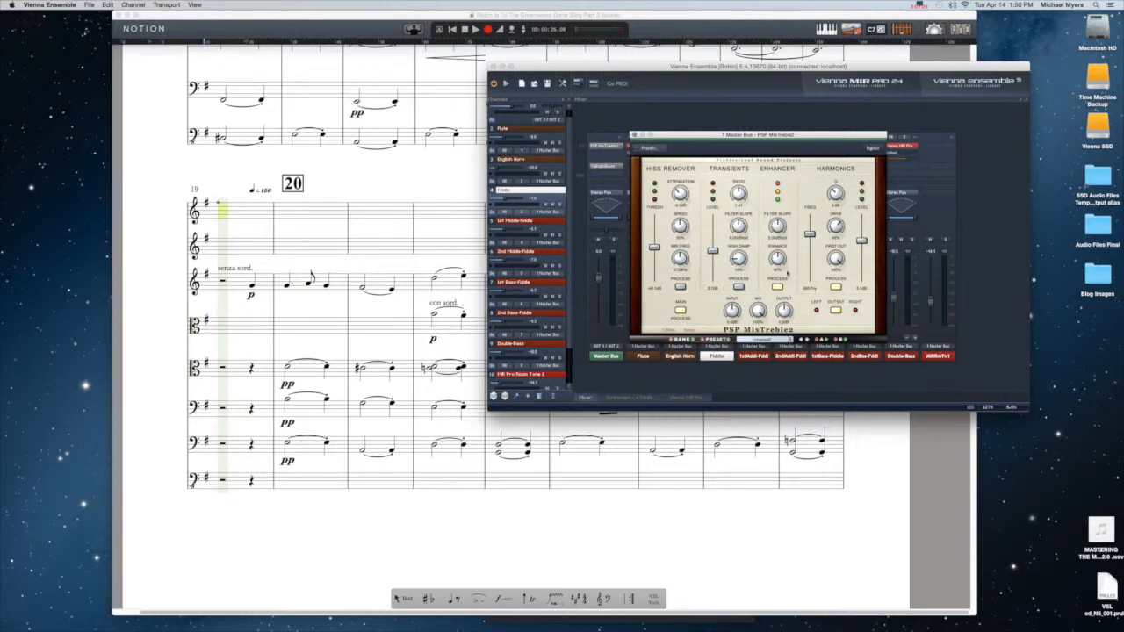
click(836, 288)
key(super+w)
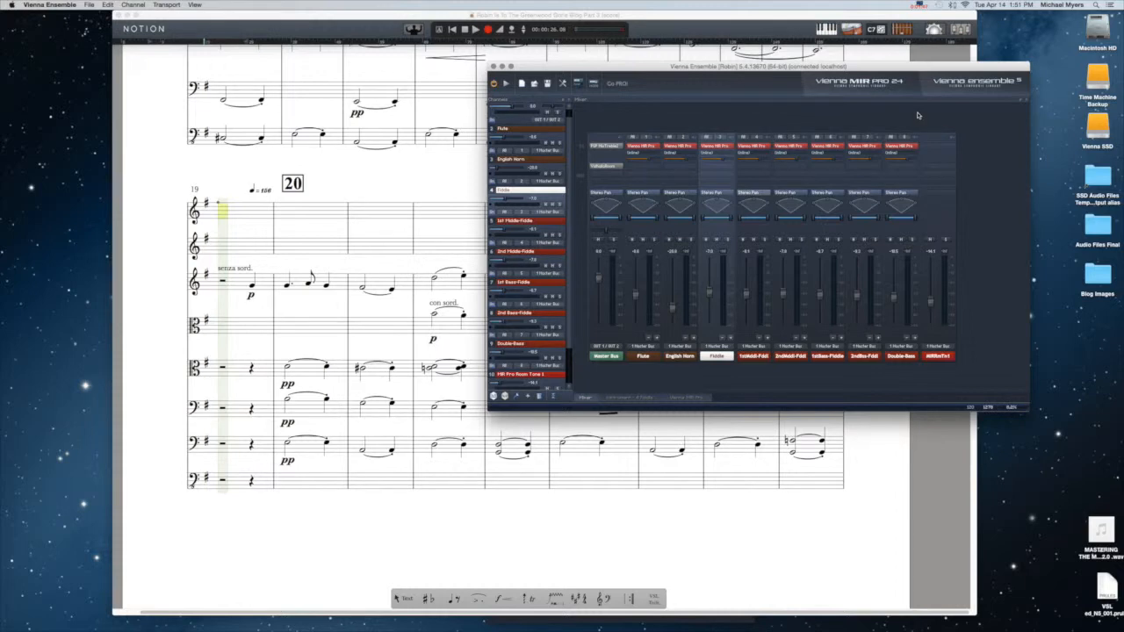
Step: Switch to Notion's mixer and add PSP VintageWarmer2 in the Master channel's second insert slot
click(777, 105)
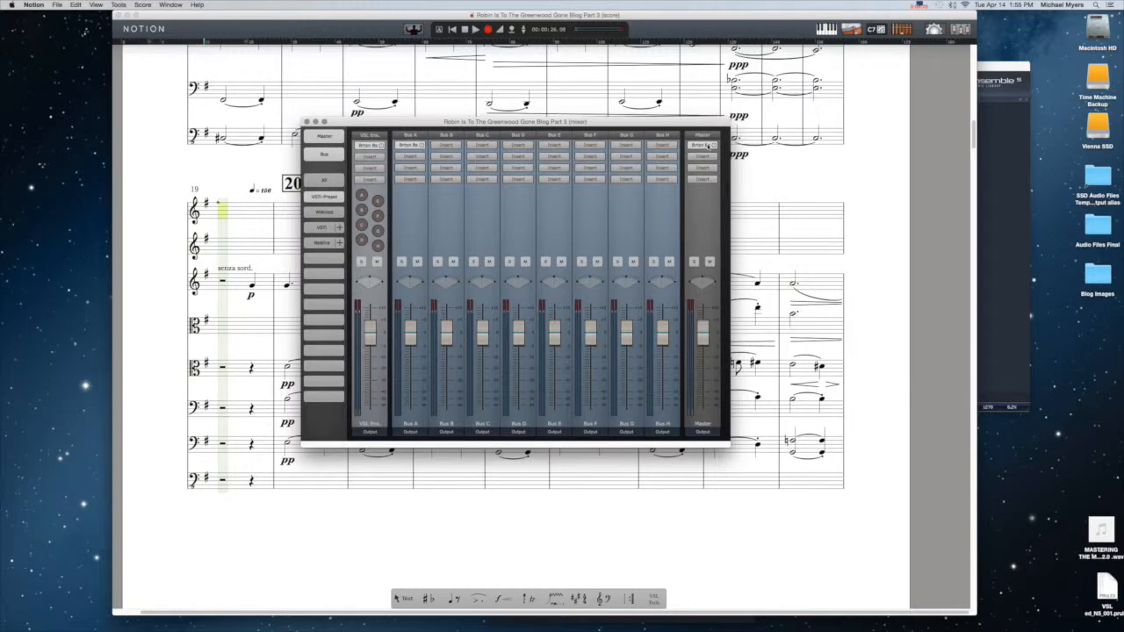
click(702, 158)
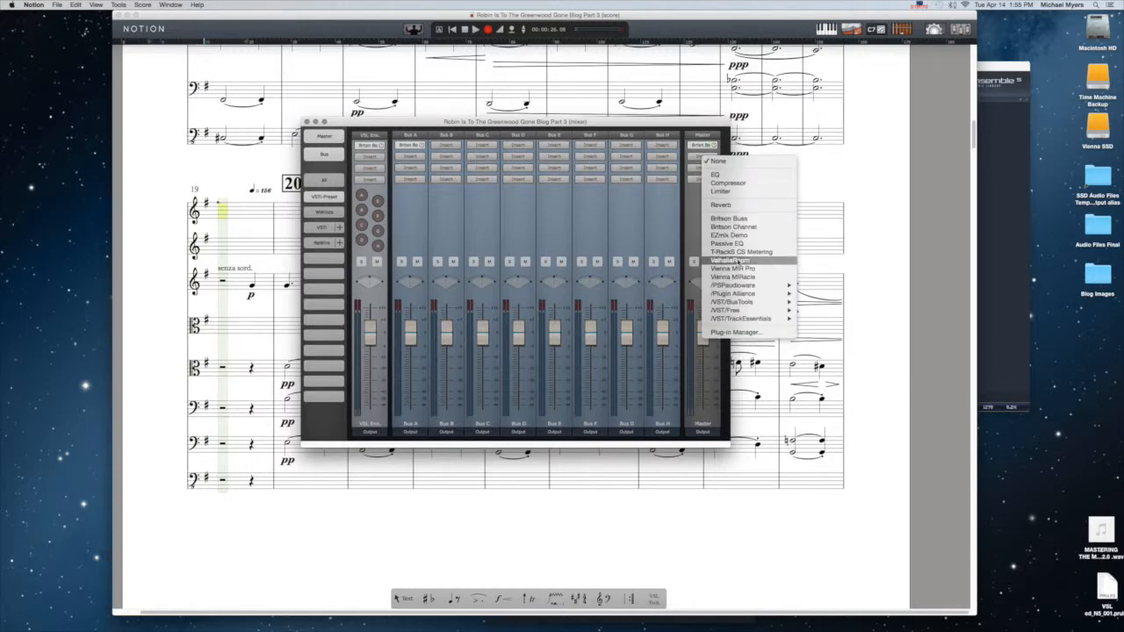
mouse_move(741, 286)
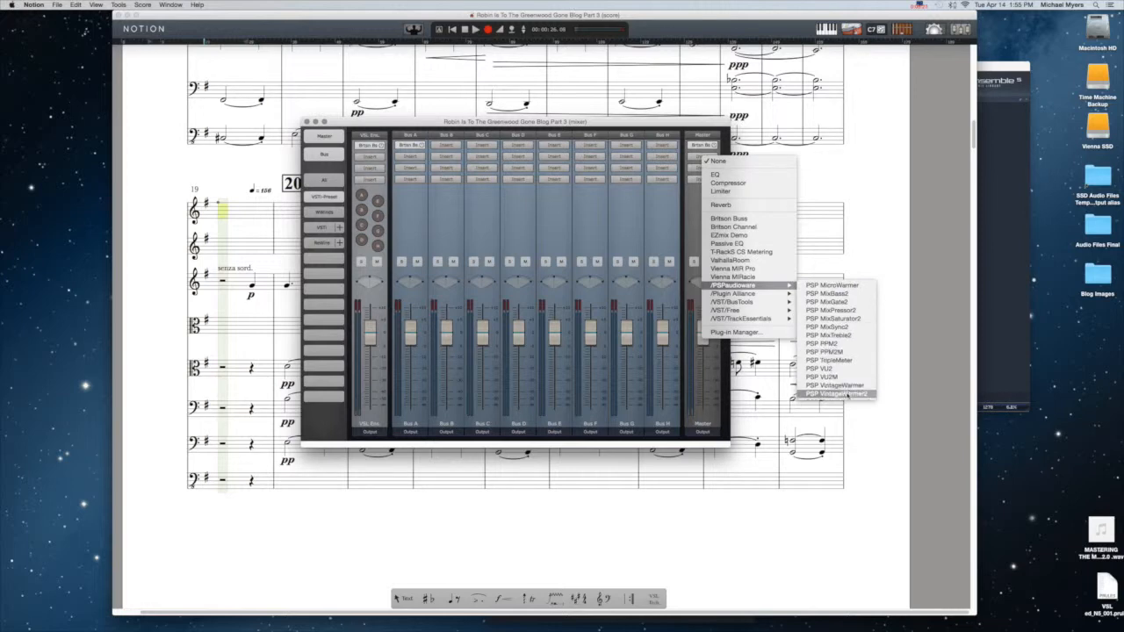
click(839, 394)
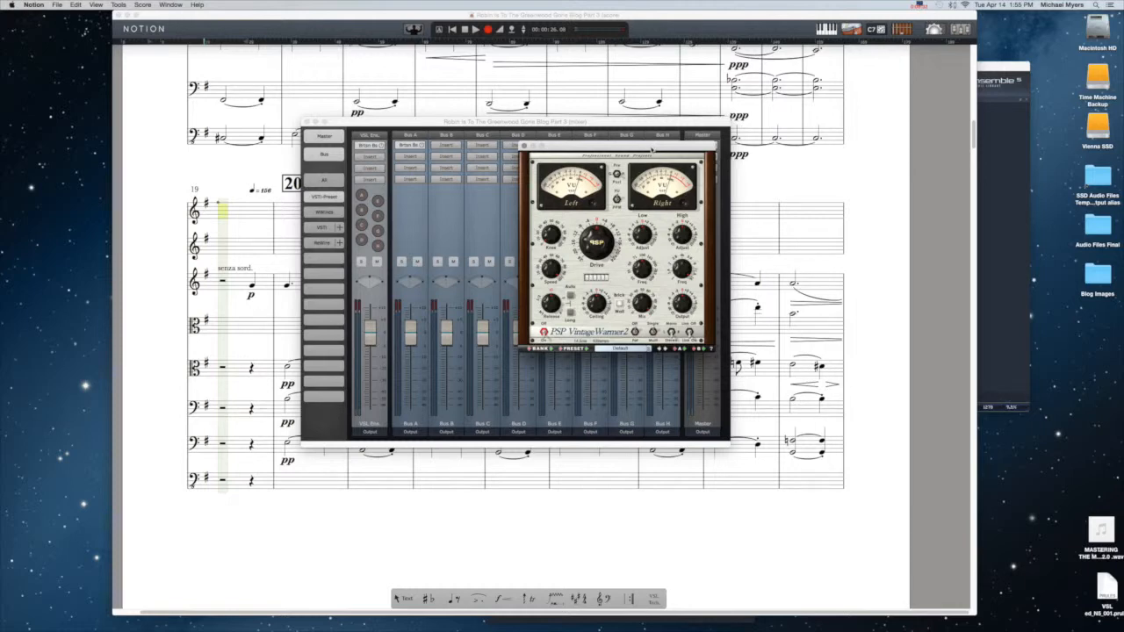
Step: Load the Vintage Warmer Mix Finalizer.psp preset into PSP VintageWarmer2 and place its window beside the mixer
click(585, 351)
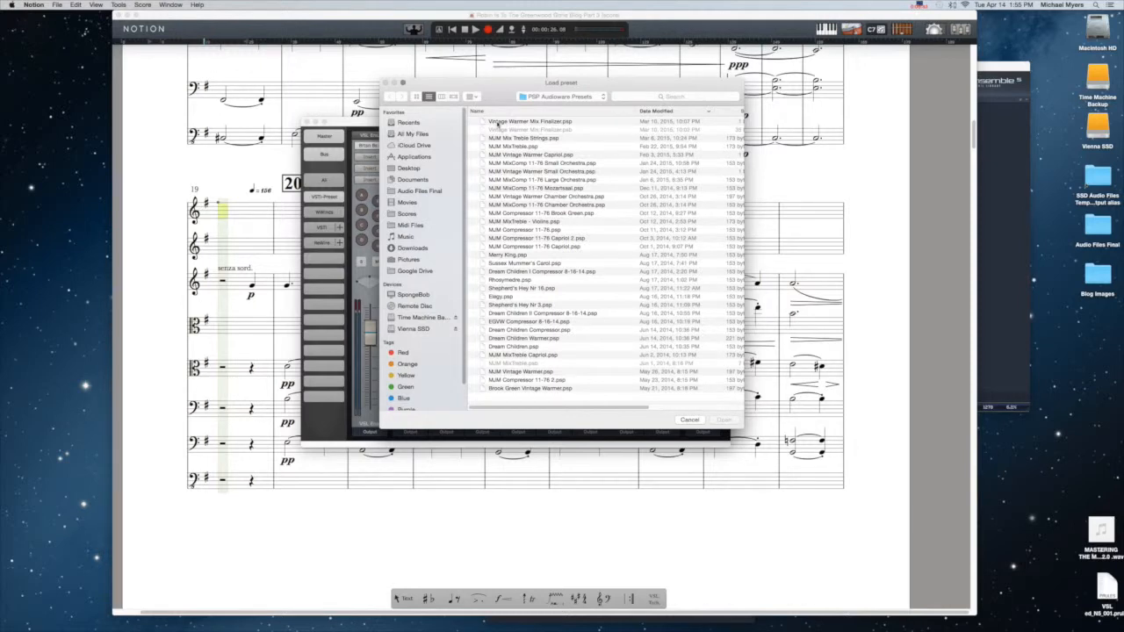
click(518, 126)
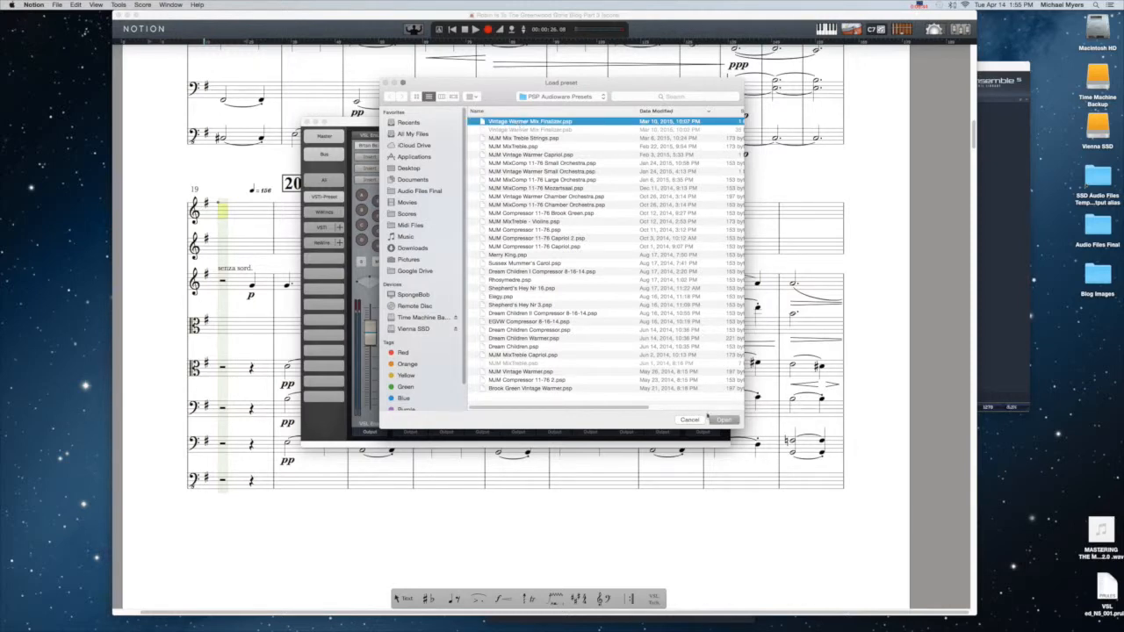
click(722, 420)
drag(549, 151, 782, 138)
Step: Add PSP MixPressor2 in the Master channel's third insert slot
click(712, 167)
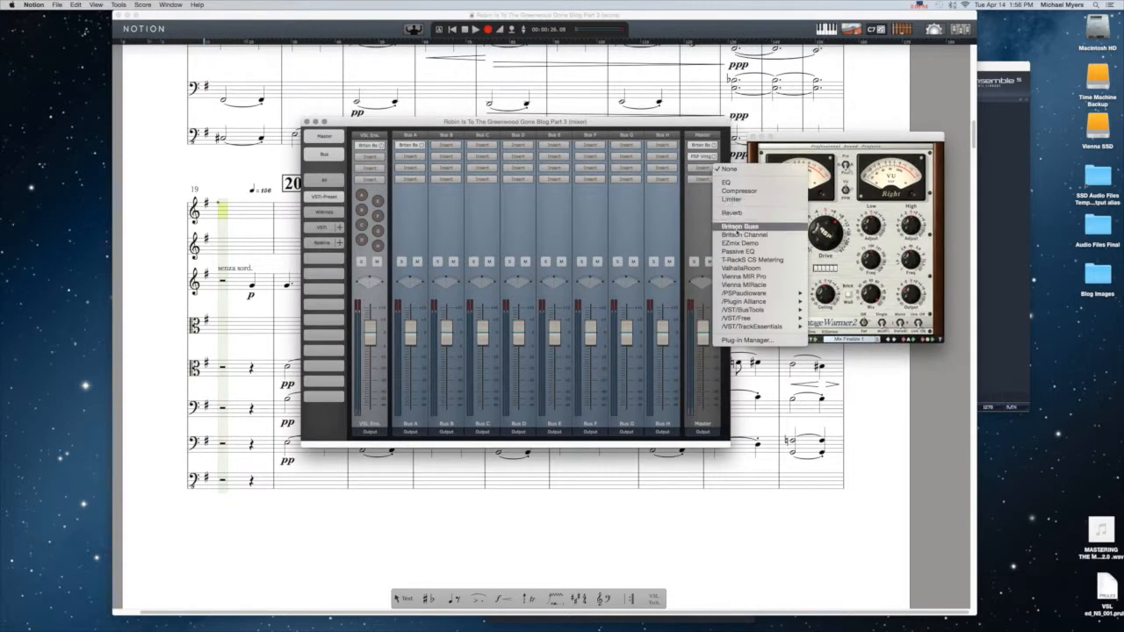
mouse_move(758, 292)
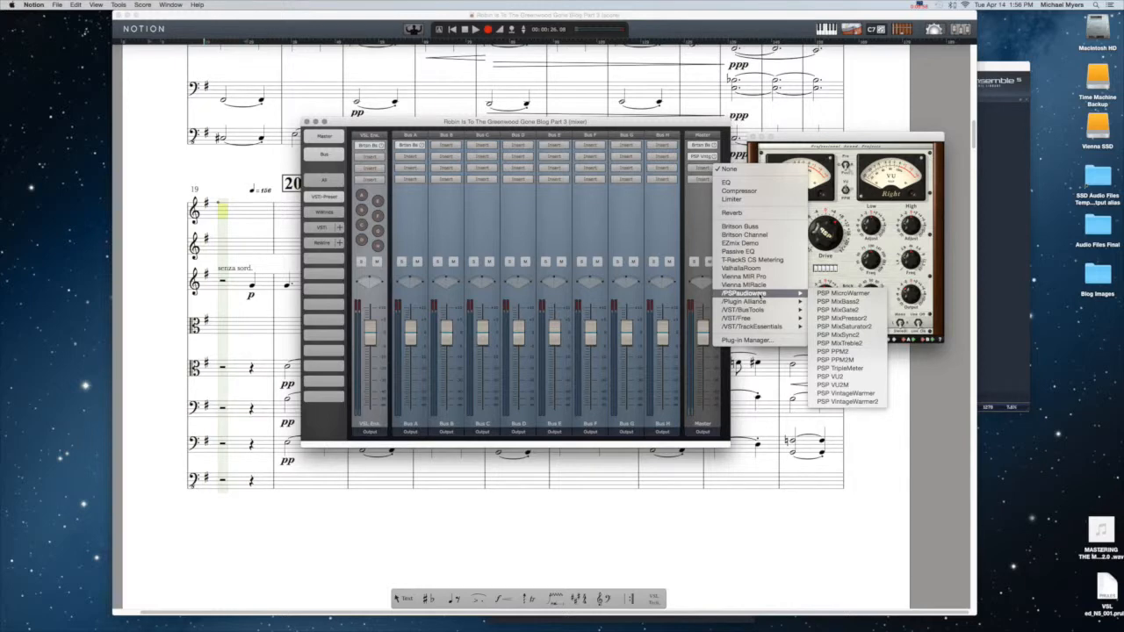
click(865, 320)
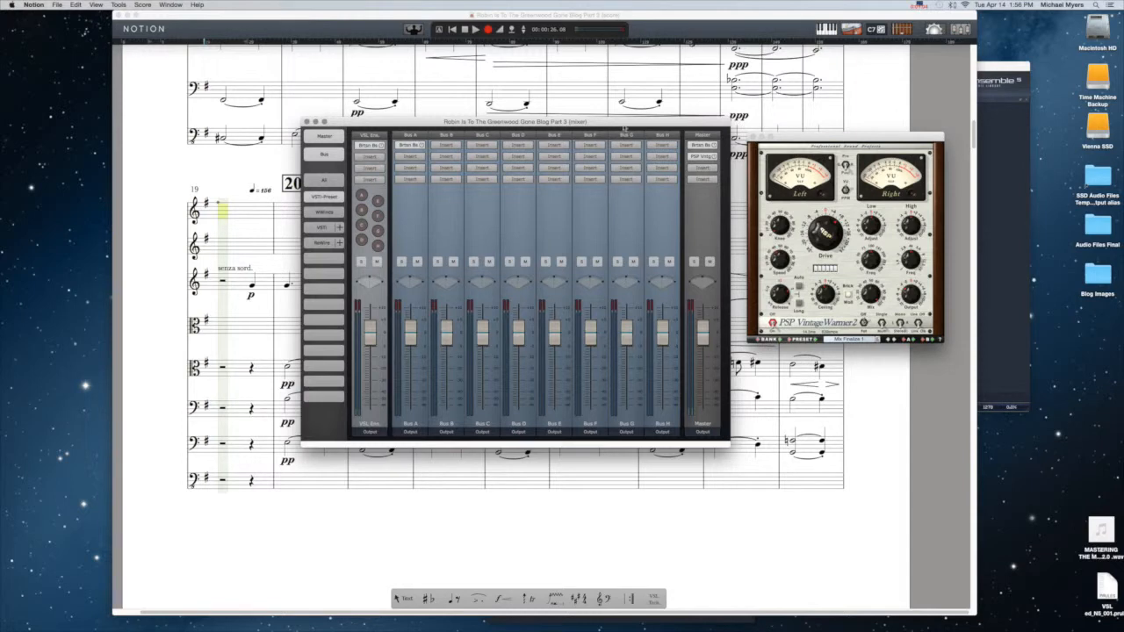
Step: Load the MJM MixComp 11-76 Small Orchestra.psp preset into PSP MixPressor2 and place its window below VintageWarmer2
click(587, 328)
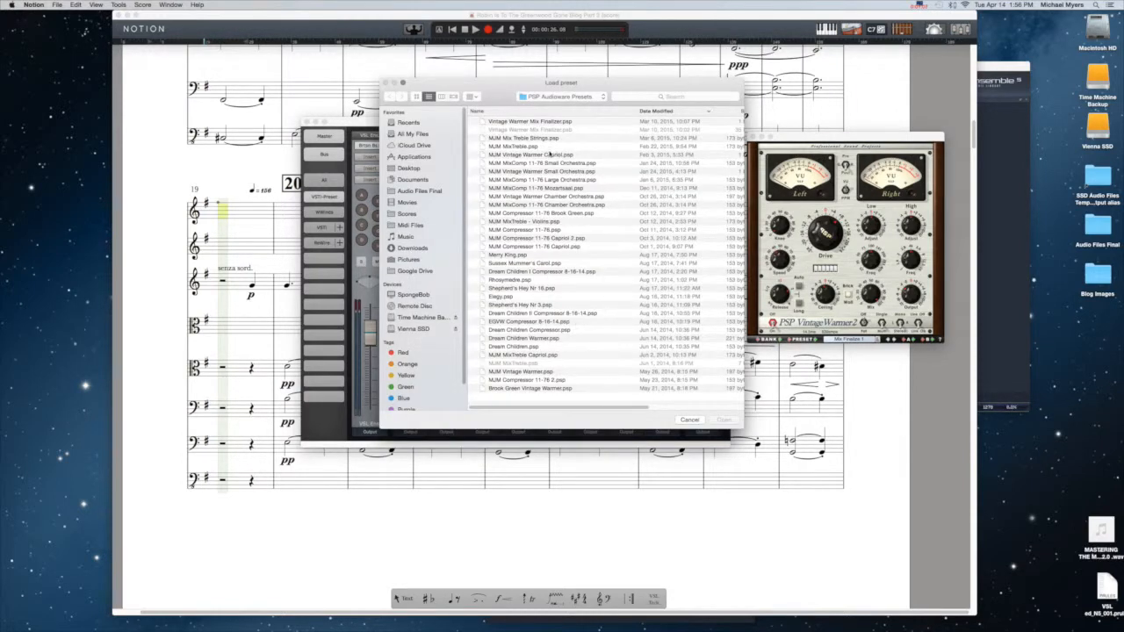
click(548, 163)
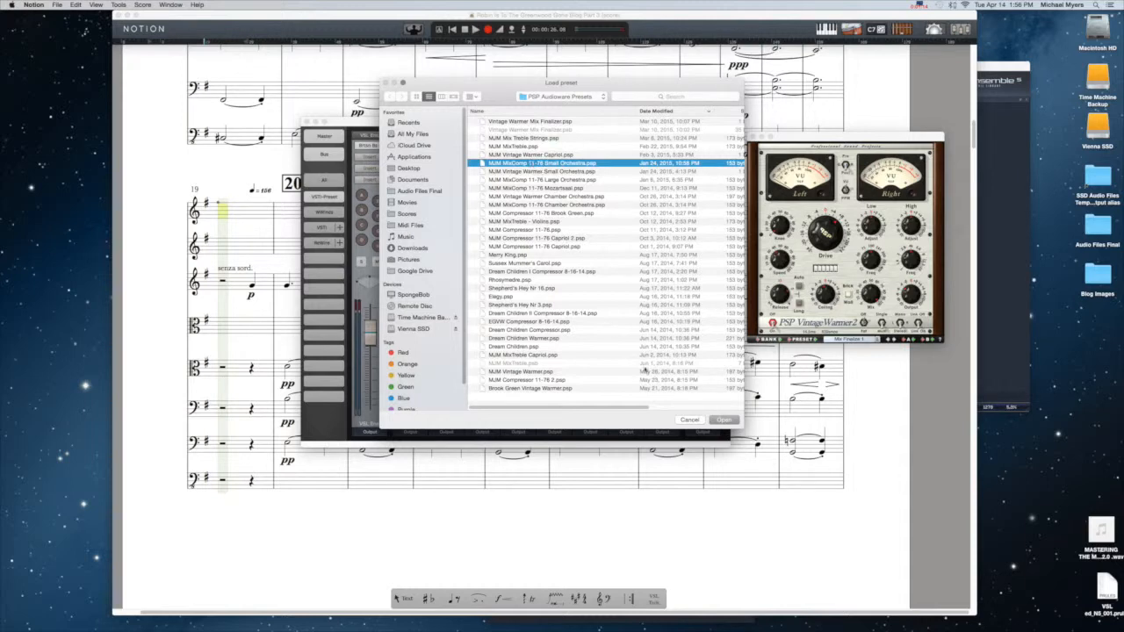
click(721, 419)
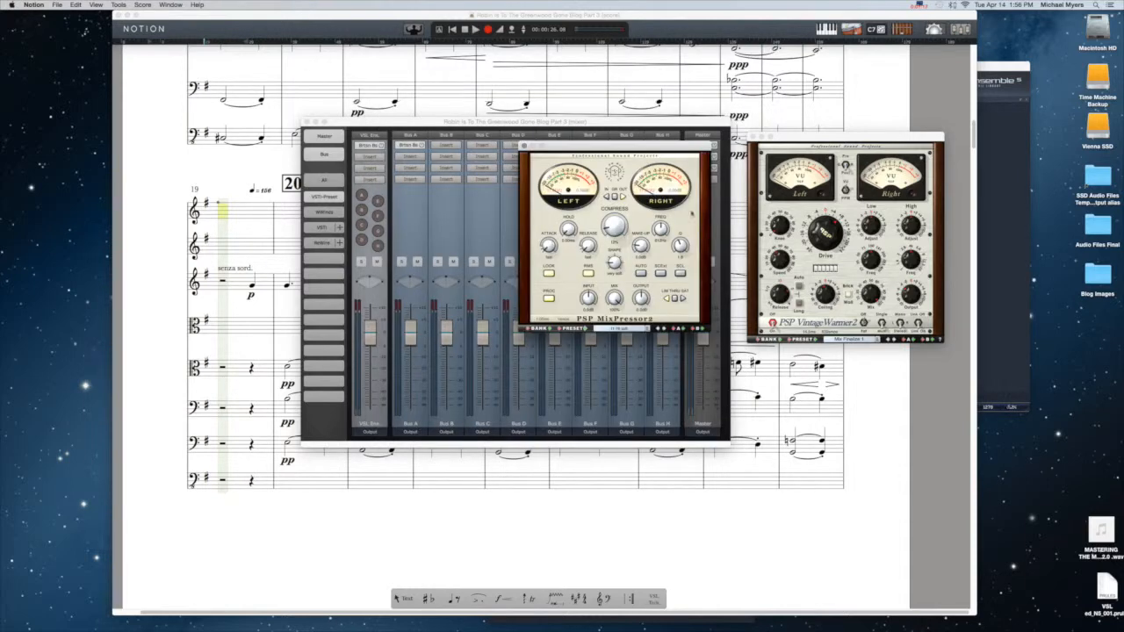
drag(634, 147, 863, 354)
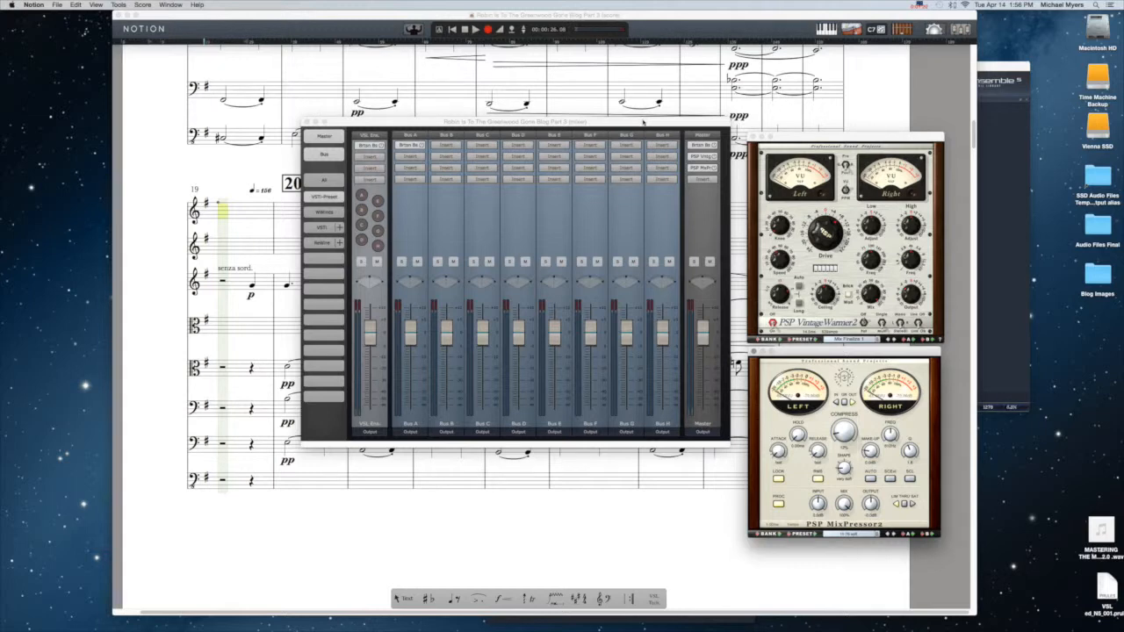
Step: Play the score from measure 19 to hear the effects, and stop playback in measure 61
scroll(685, 103, up, 1)
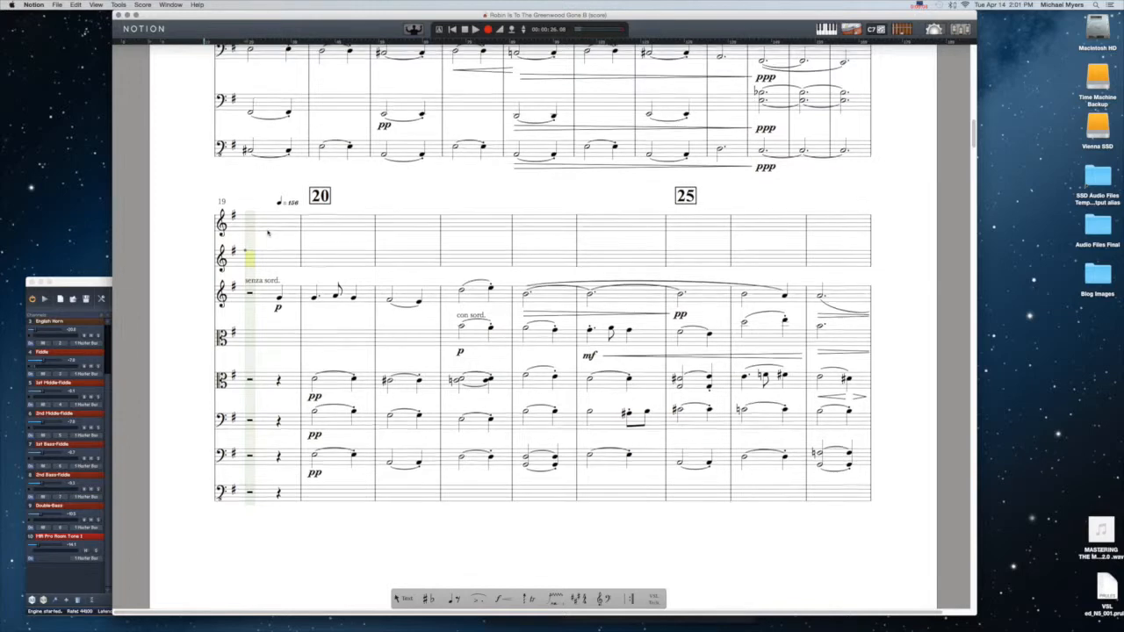
scroll(354, 230, up, 1)
click(476, 30)
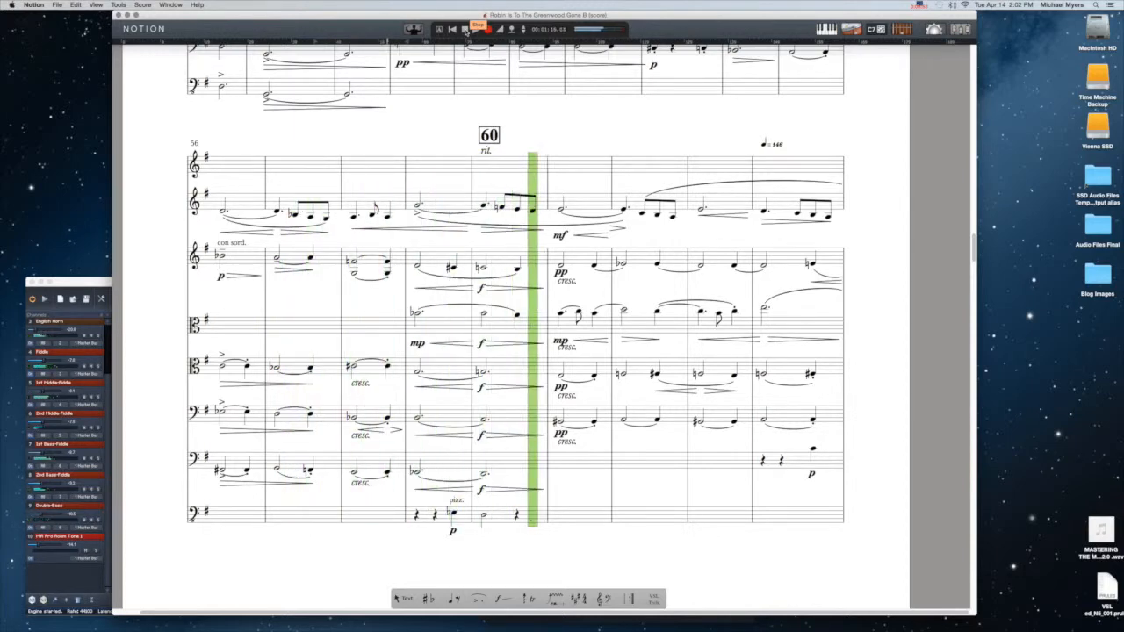
click(465, 29)
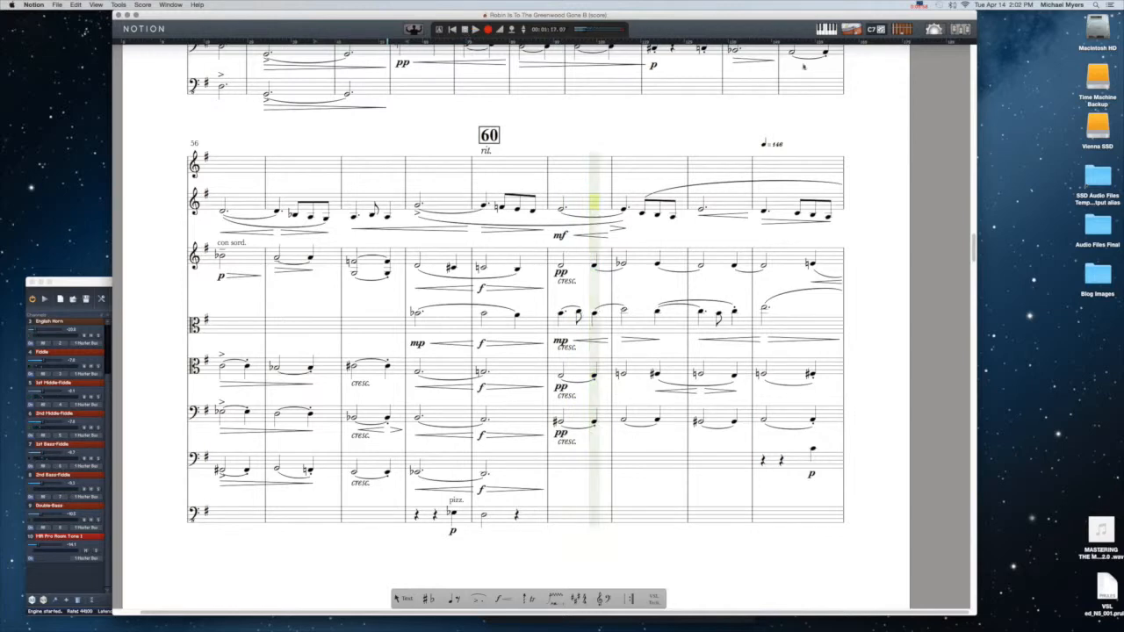